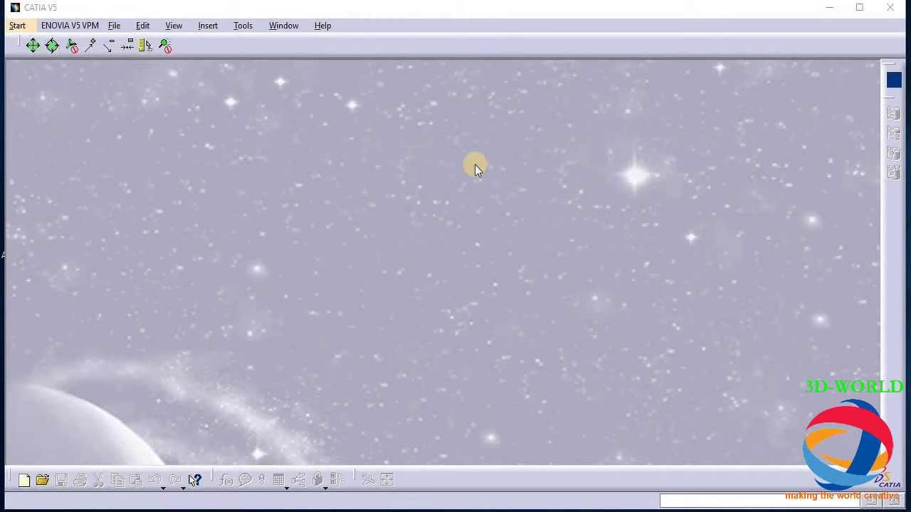
Create a new part in the Part Design workbench and open a sketch on the xy plane.
click(18, 26)
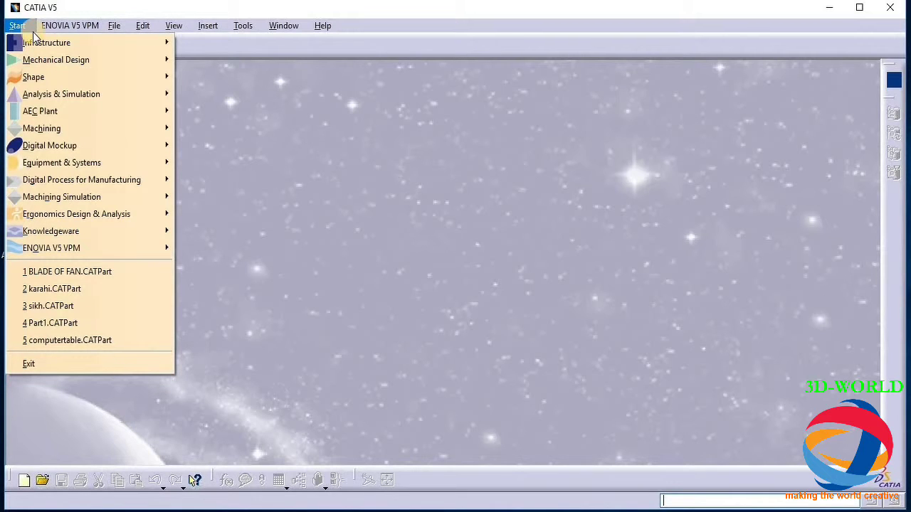
mouse_move(125, 63)
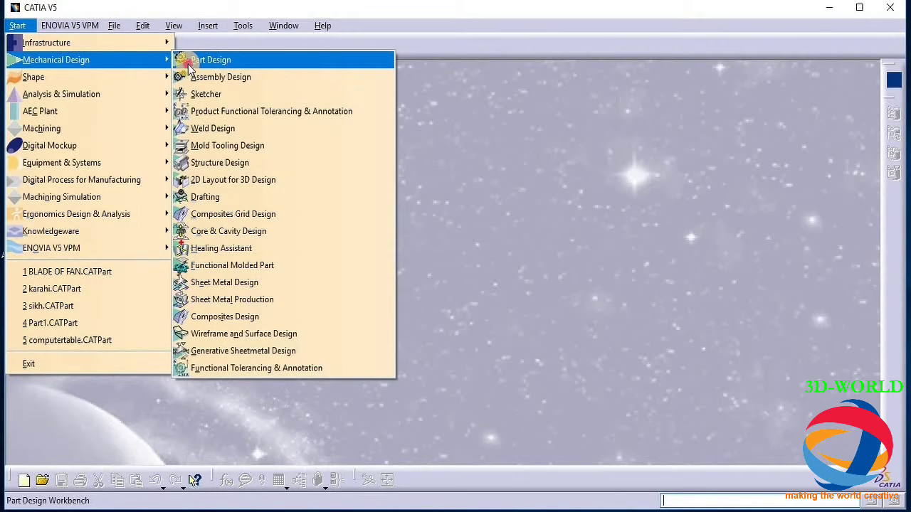
click(189, 62)
click(790, 446)
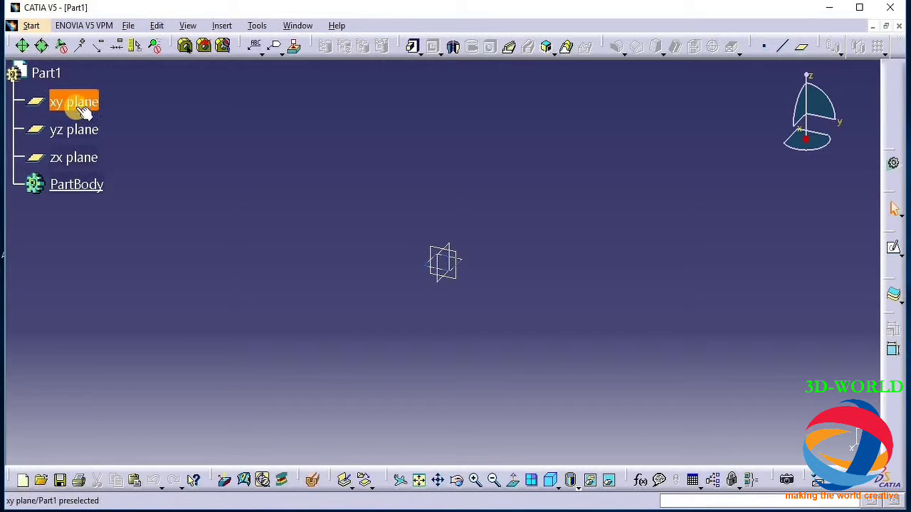
click(80, 107)
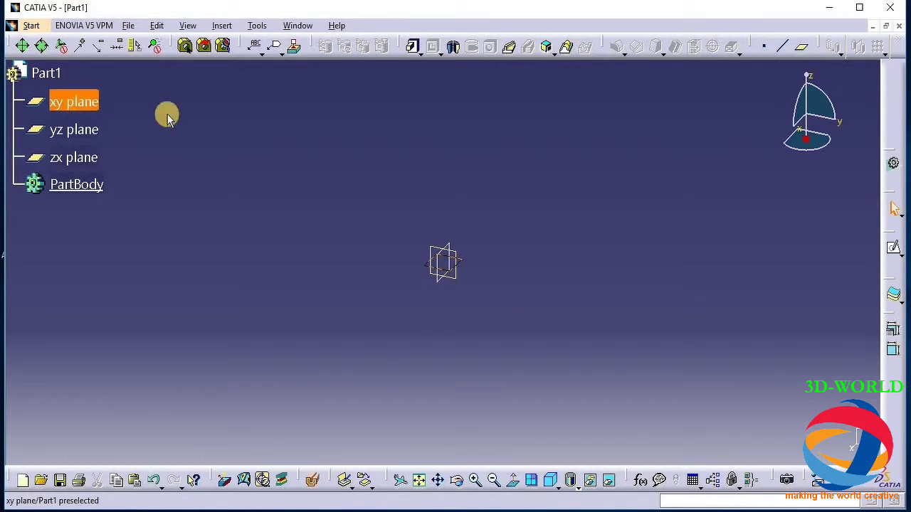
click(895, 247)
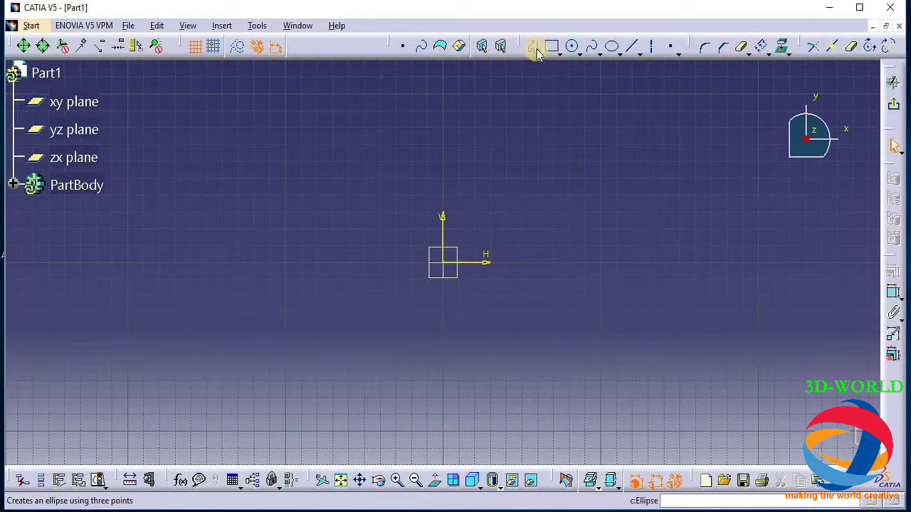
Sketch a vertical line about 170 mm long with the Profile tool, from a point above the origin down to the origin.
click(537, 47)
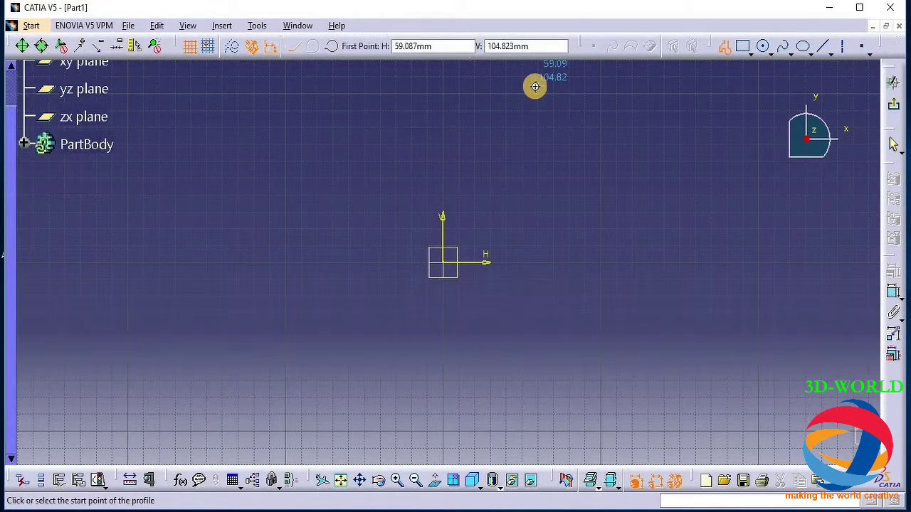
middle_drag(535, 85, 529, 216)
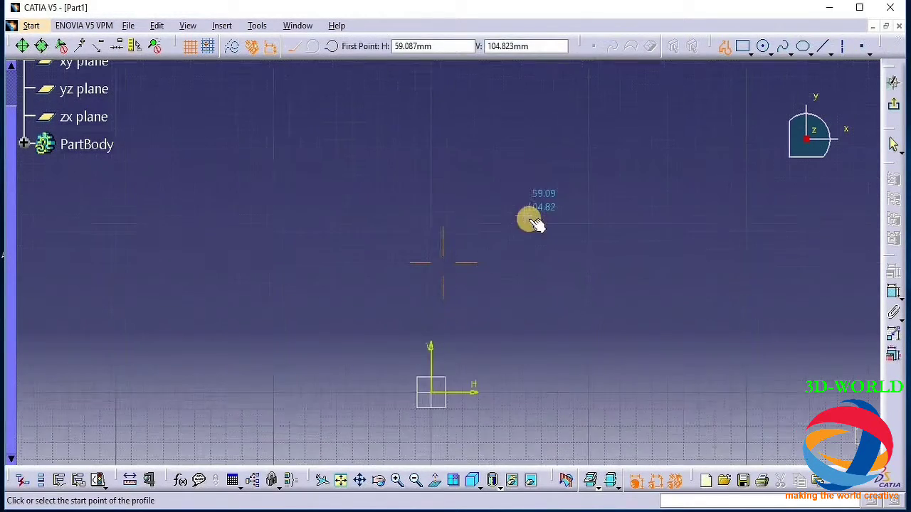
click(438, 107)
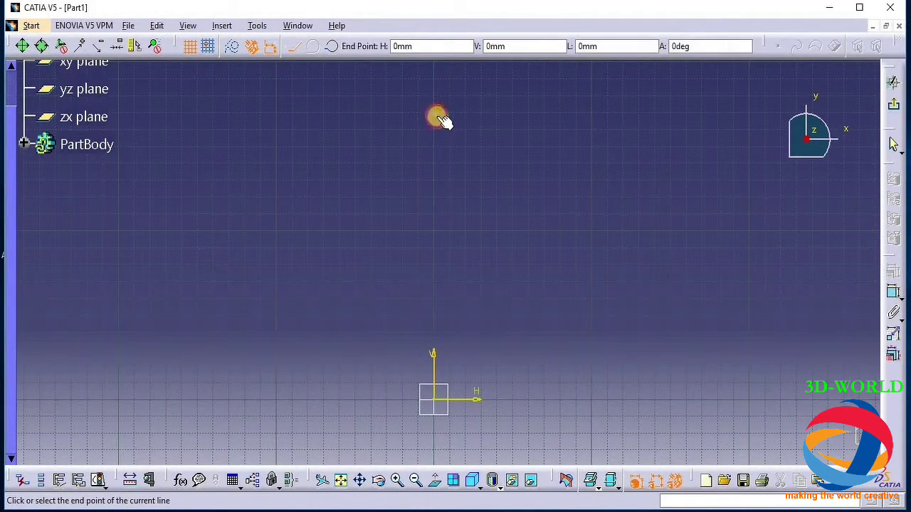
click(441, 403)
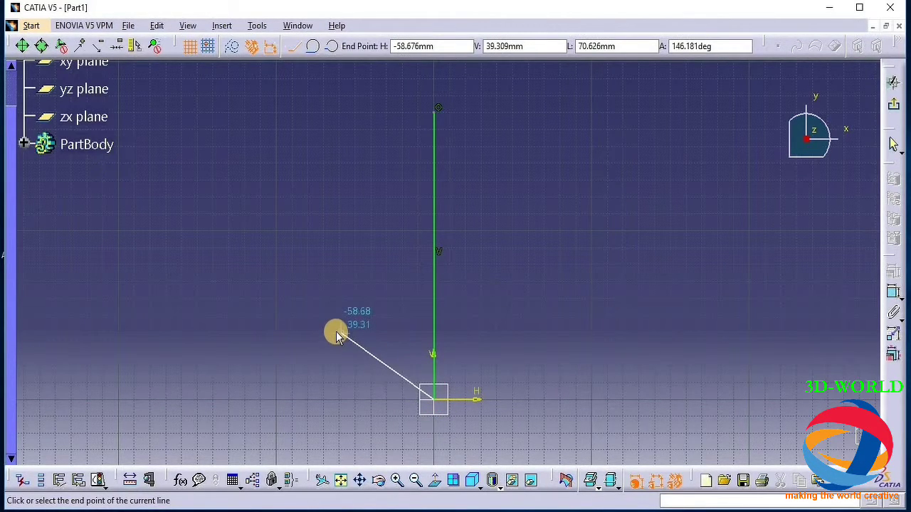
key(Escape)
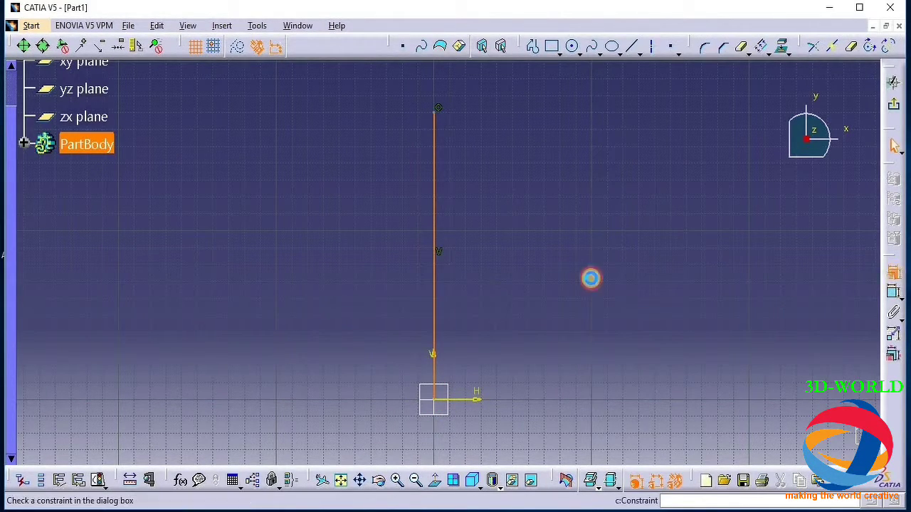
Dimension the vertical line's length and set it to 150 mm.
click(591, 278)
click(895, 294)
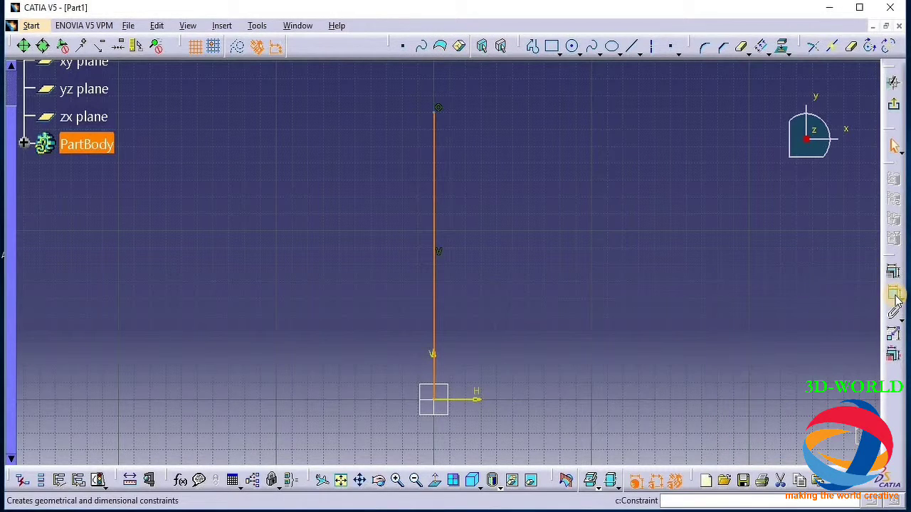
click(575, 243)
double_click(575, 246)
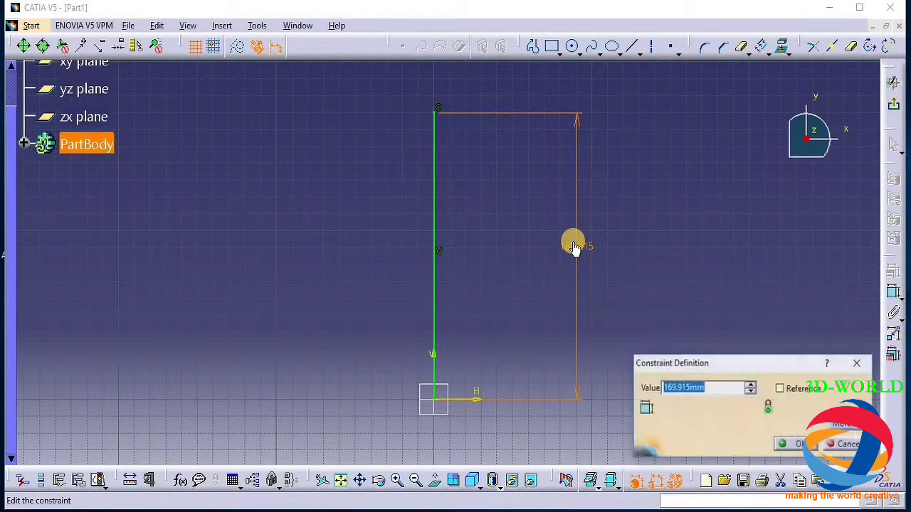
text(150)
key(Return)
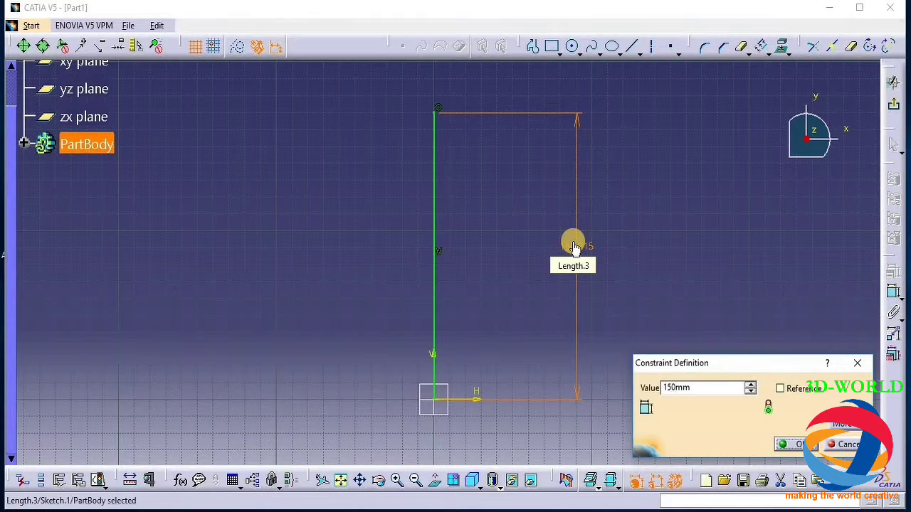
click(676, 123)
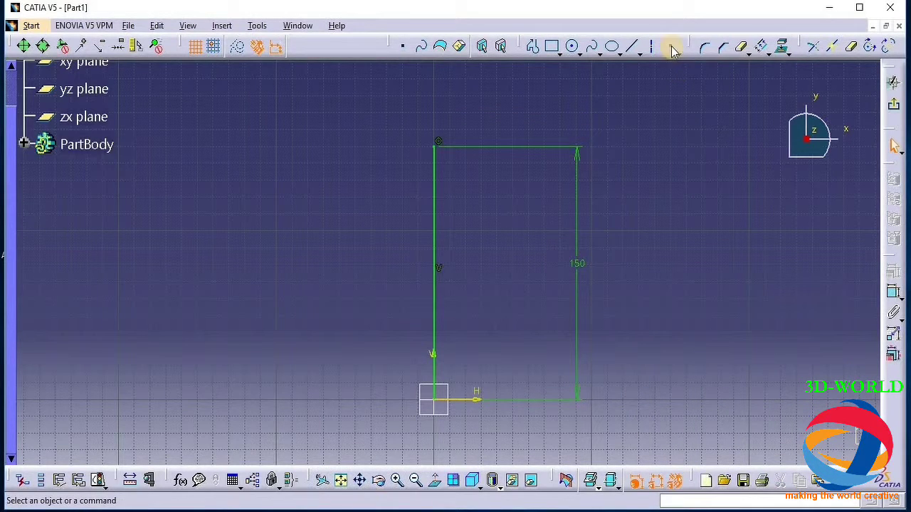
Place a point on the vertical line and constrain its distance from the line's upper end to 75 mm.
click(670, 46)
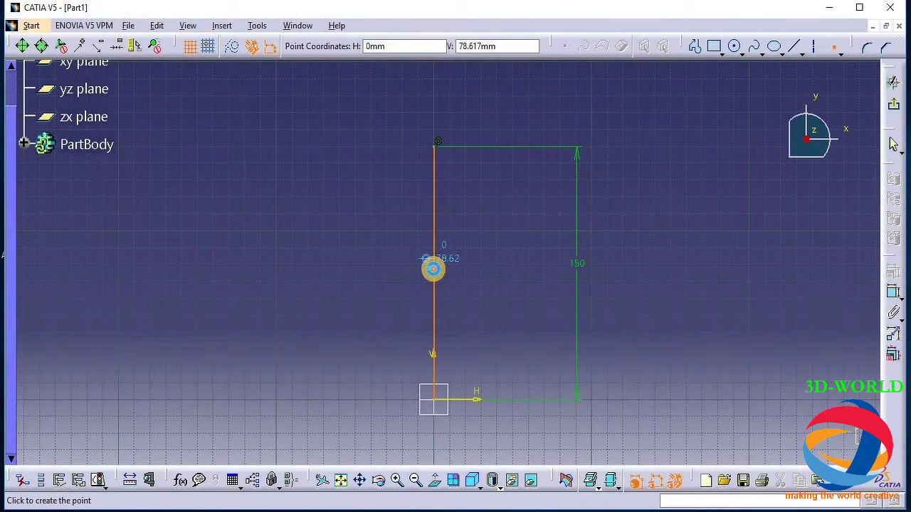
click(433, 268)
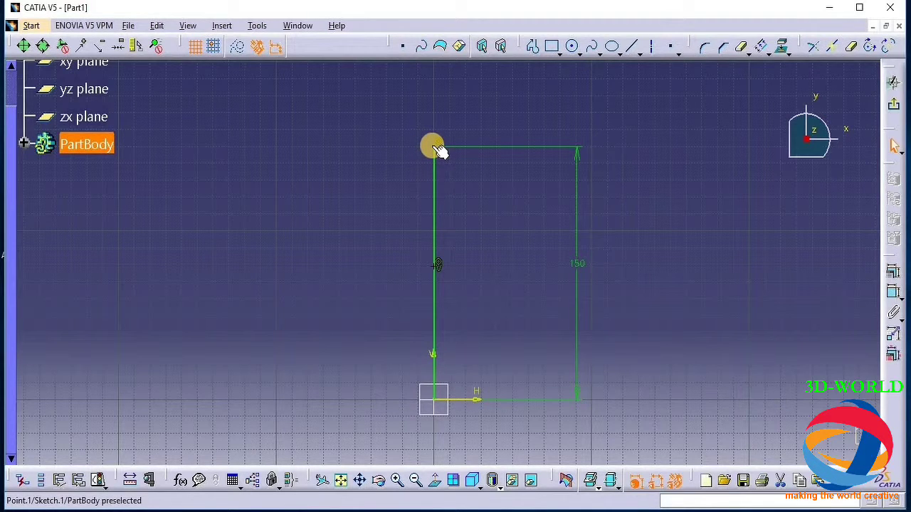
click(434, 148)
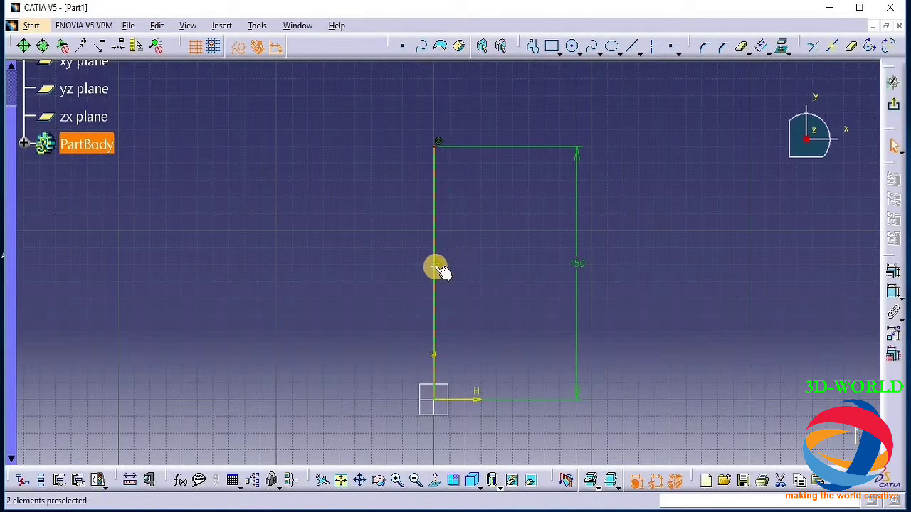
click(436, 267)
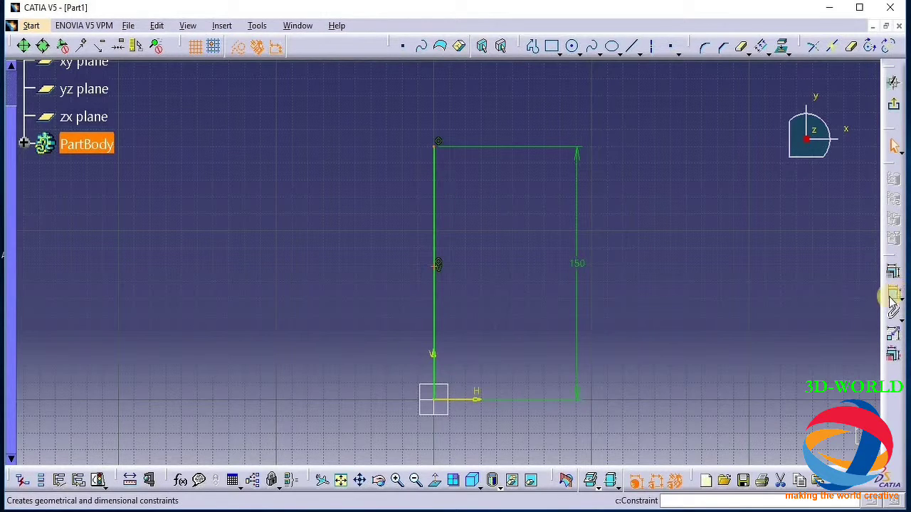
ctrl+click(438, 149)
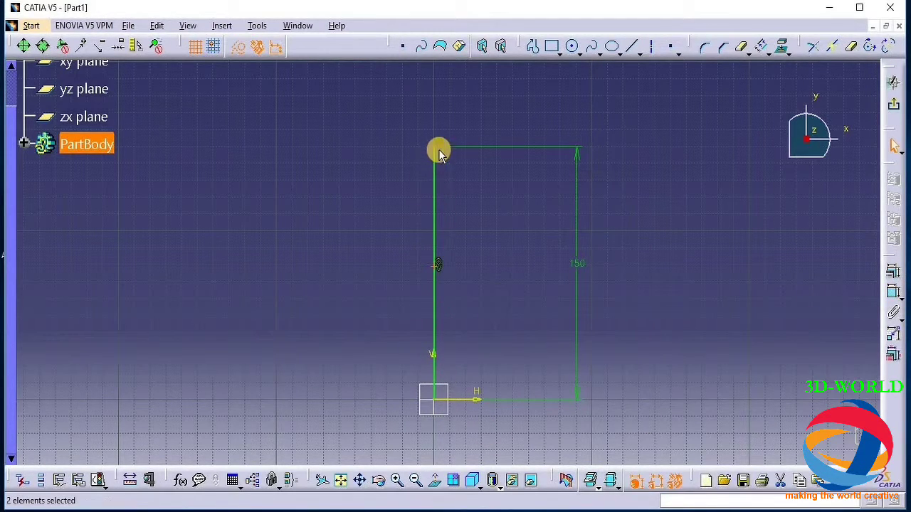
click(891, 294)
click(379, 246)
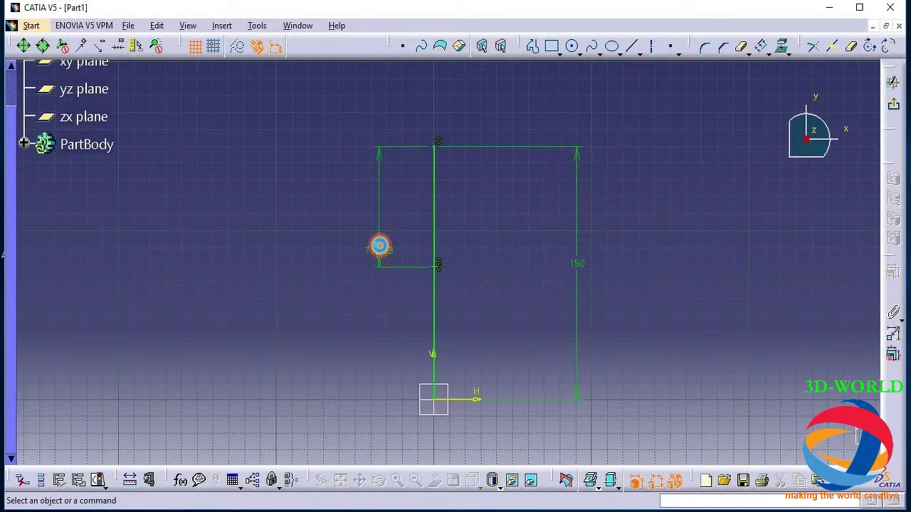
double_click(380, 249)
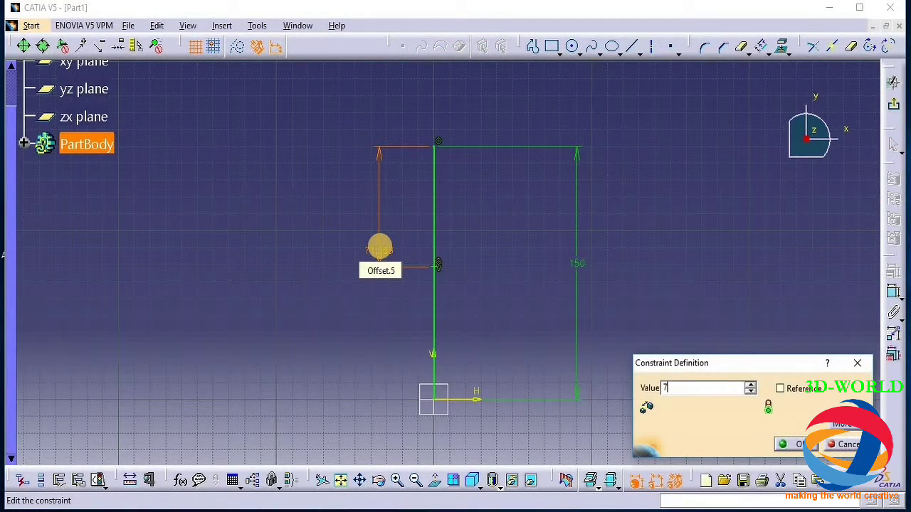
key(Return)
click(797, 336)
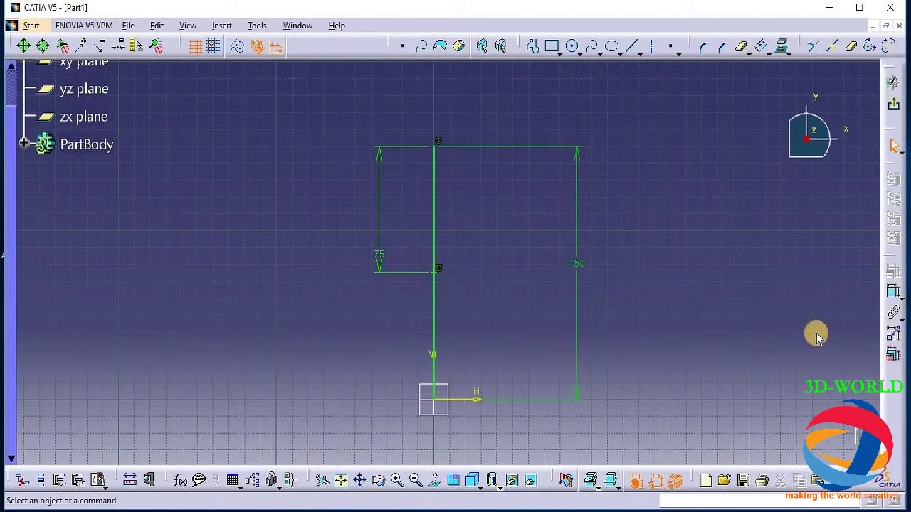
Draw a vertical ellipse centred on the point on the line, with its major semi-axis ending at the origin.
click(620, 53)
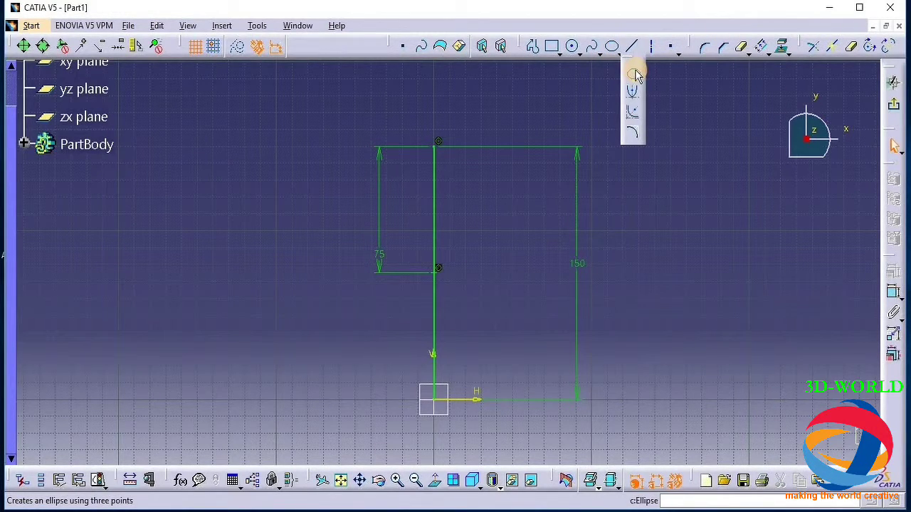
click(633, 74)
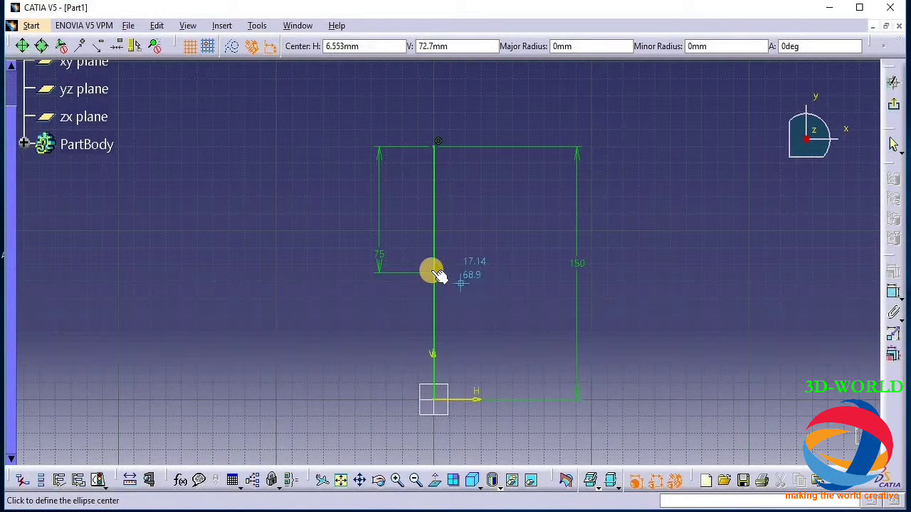
click(435, 271)
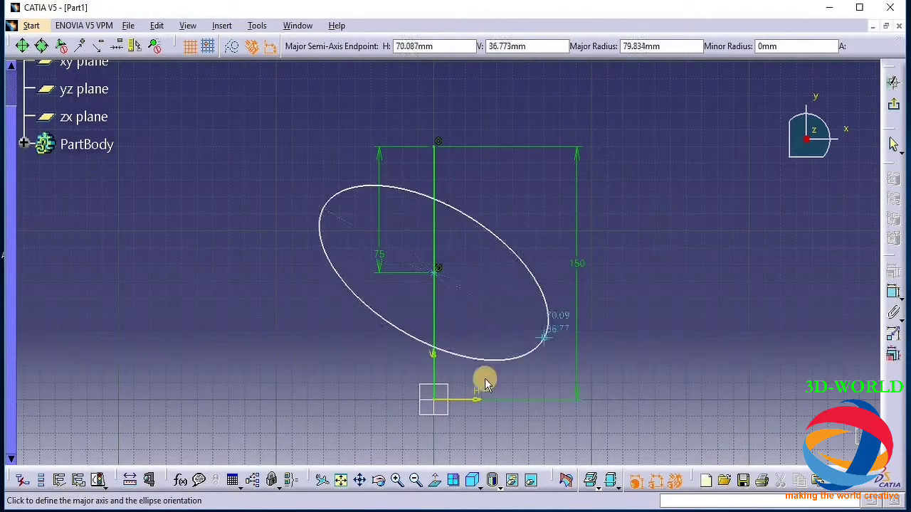
click(435, 401)
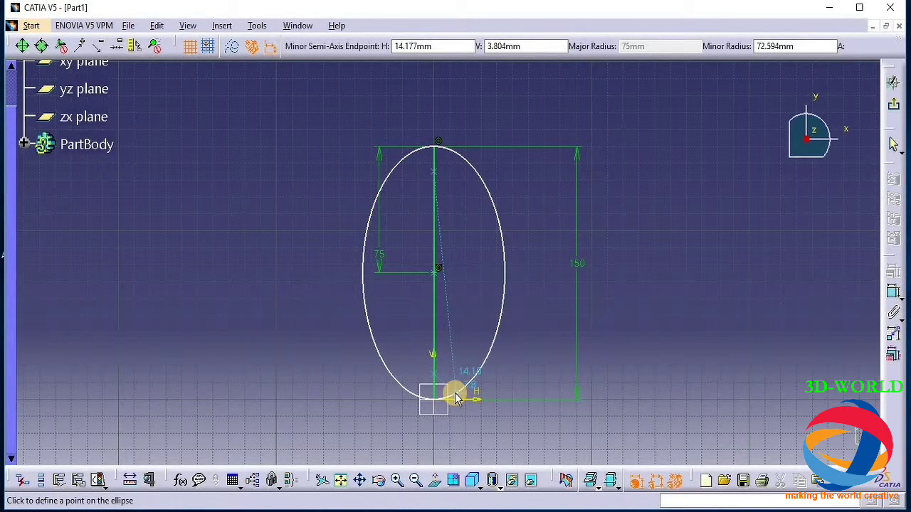
click(457, 391)
click(672, 394)
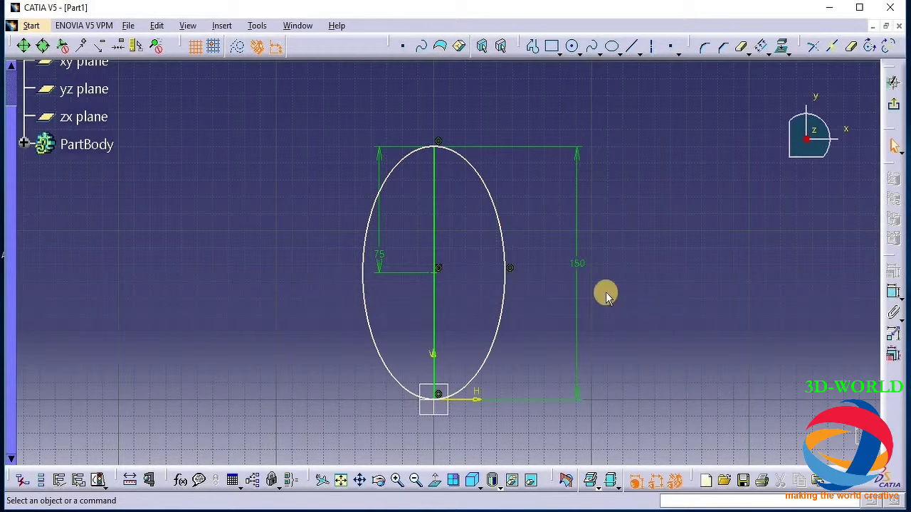
Delete the 150 mm and 75 mm dimensions from the sketch.
click(572, 281)
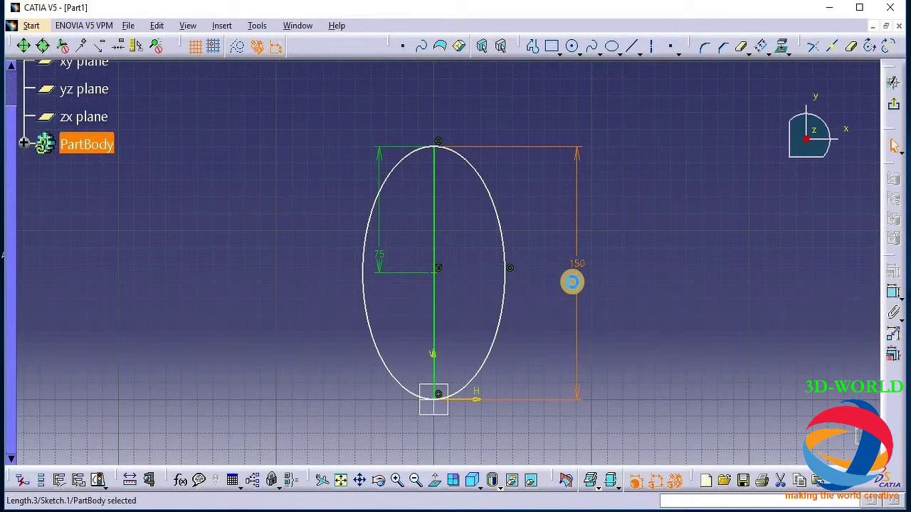
key(Delete)
click(393, 269)
key(Delete)
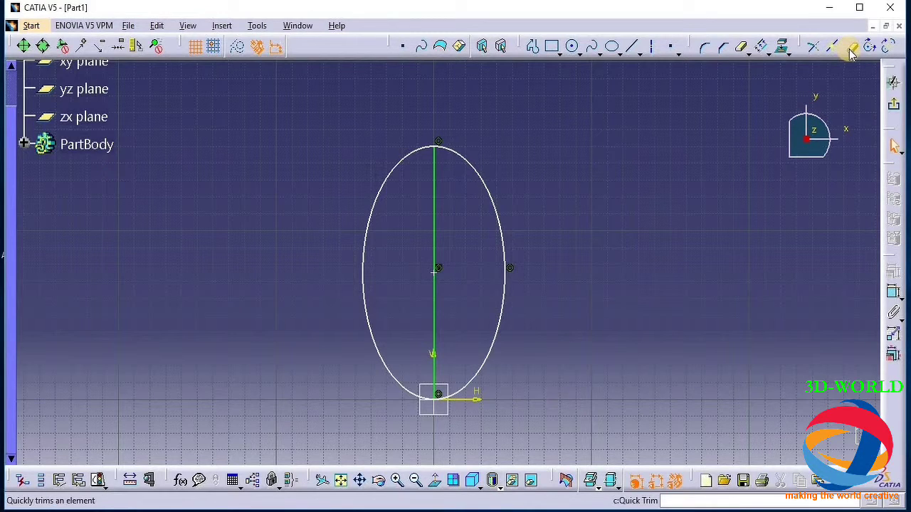
Quick Trim the left half of the ellipse and delete the centre point on the vertical line.
click(393, 177)
click(670, 46)
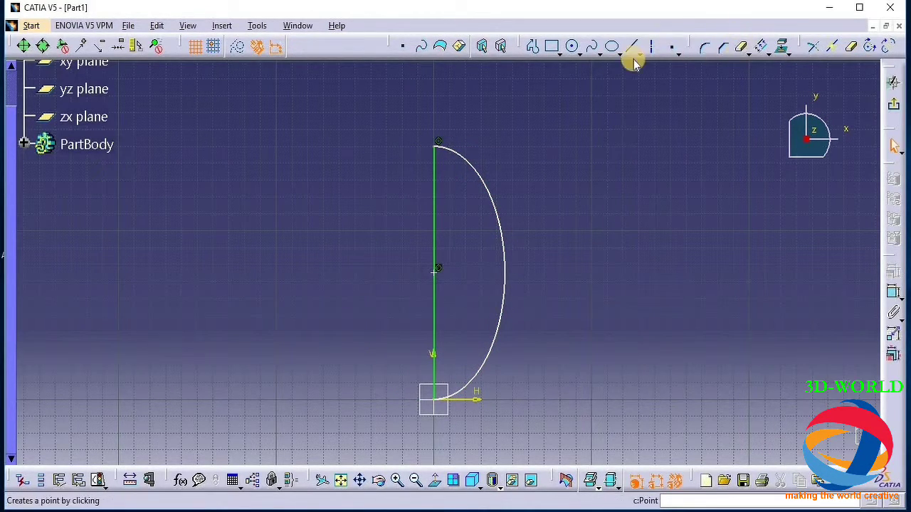
click(436, 273)
click(437, 275)
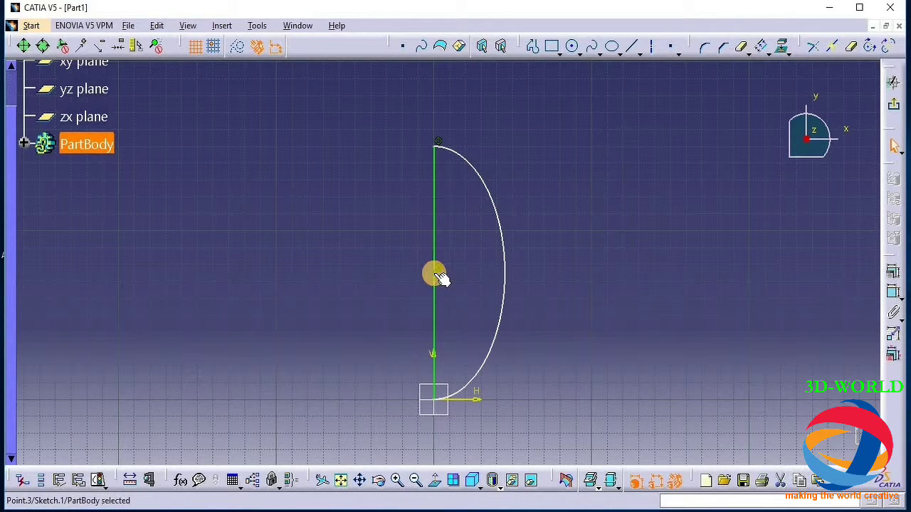
click(608, 351)
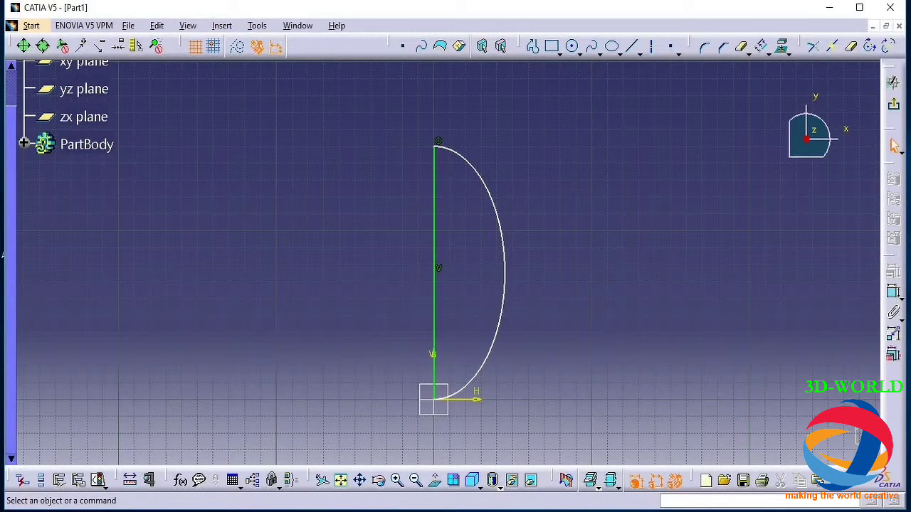
Exit the half-ellipse sketch and return to part modelling.
click(895, 110)
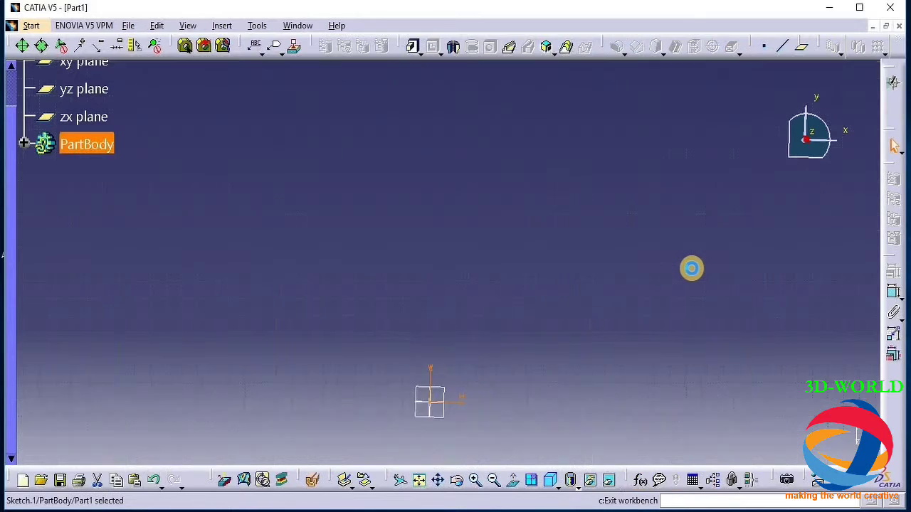
Try a 360-degree Shaft of the half ellipse about its straight vertical line, and undo it.
click(455, 49)
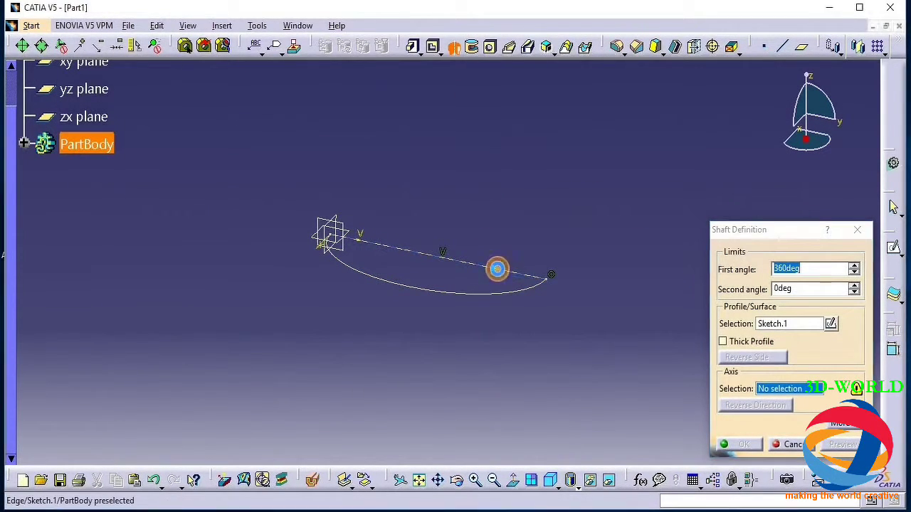
click(496, 268)
click(843, 444)
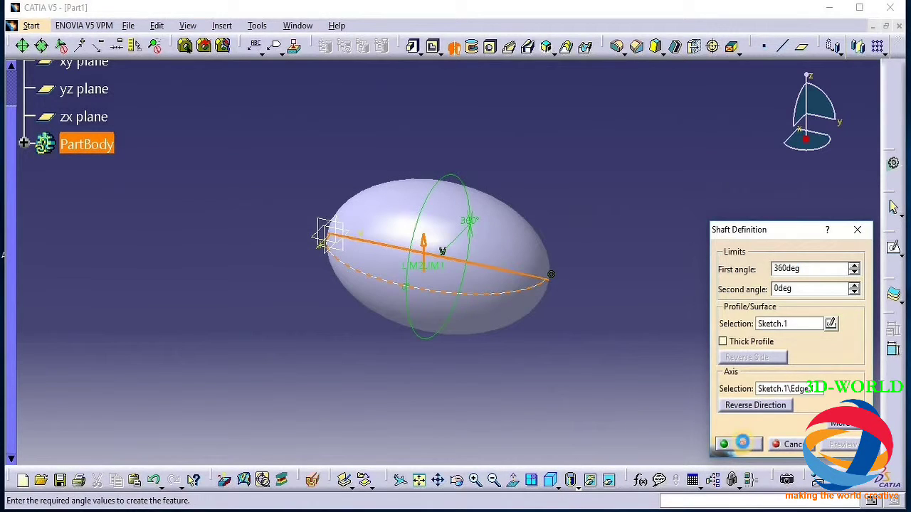
click(737, 444)
key(ctrl+z)
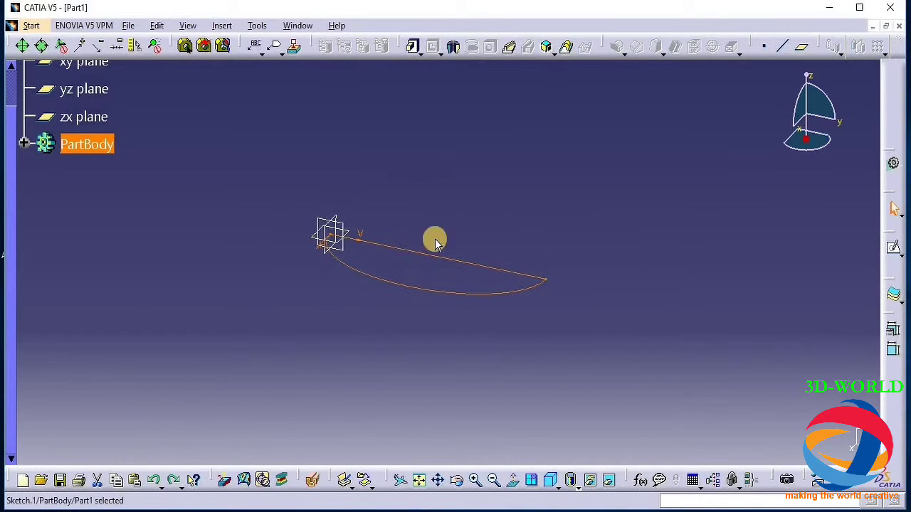
Revolve the half-ellipse sketch as a Shaft with a first angle of 180 degrees about its straight line.
click(455, 48)
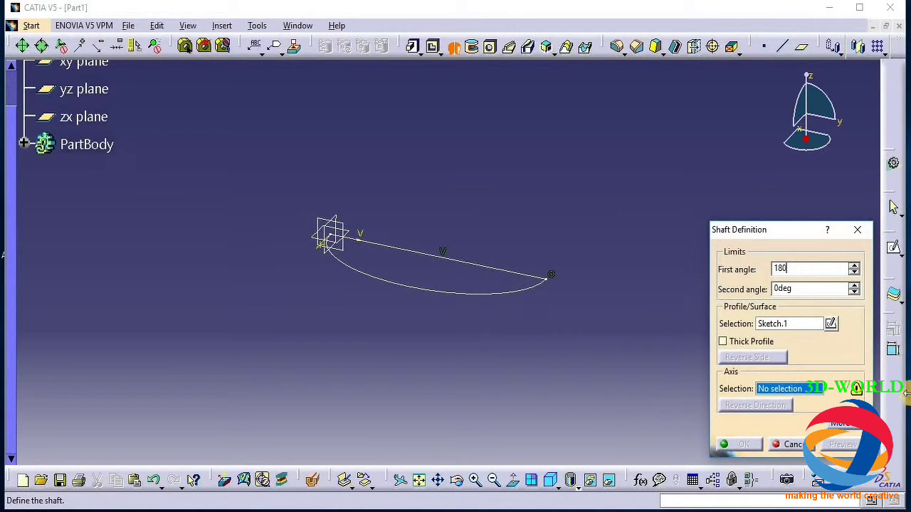
click(515, 269)
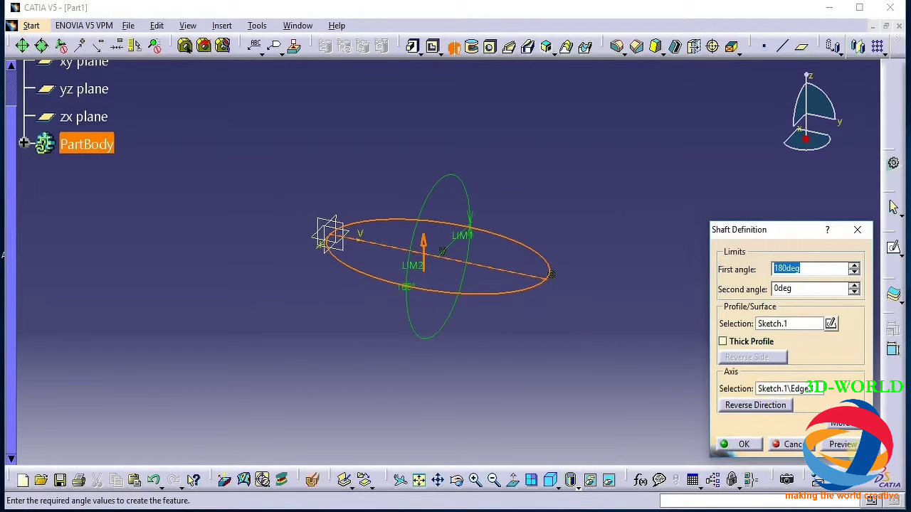
click(850, 447)
click(740, 443)
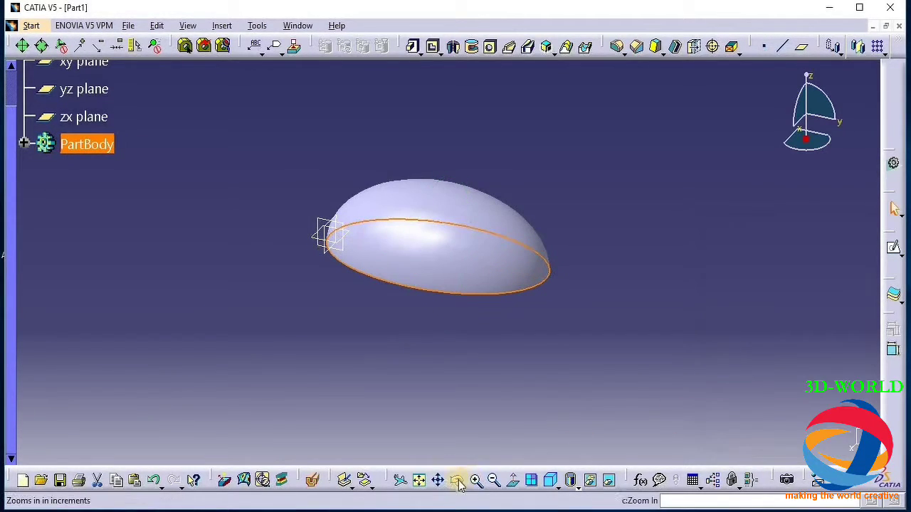
Shell the half ellipsoid towards the inside, removing its flat elliptical face.
click(457, 481)
drag(398, 365, 533, 128)
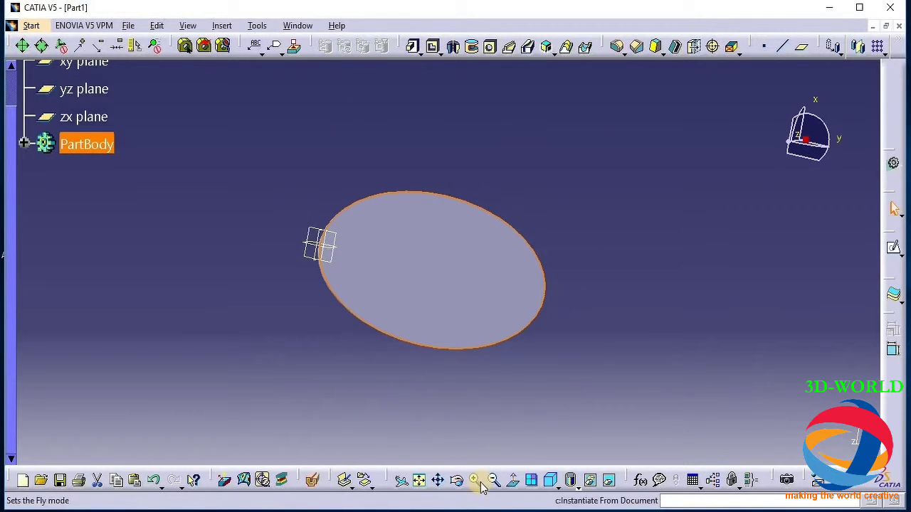
click(457, 481)
drag(385, 431, 452, 297)
click(463, 291)
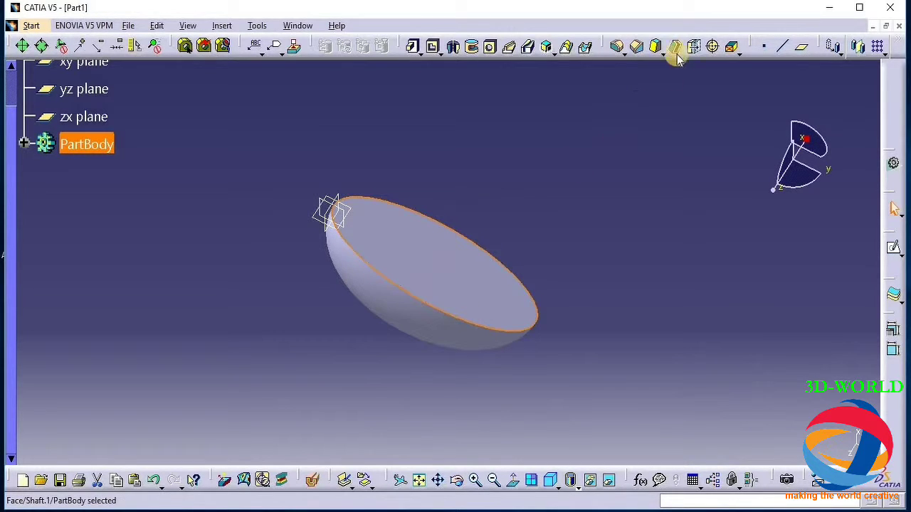
click(675, 46)
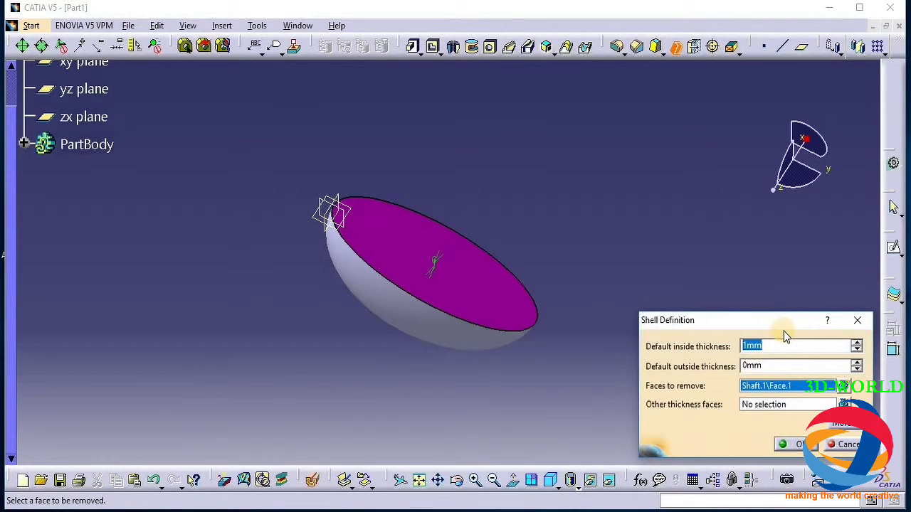
click(790, 444)
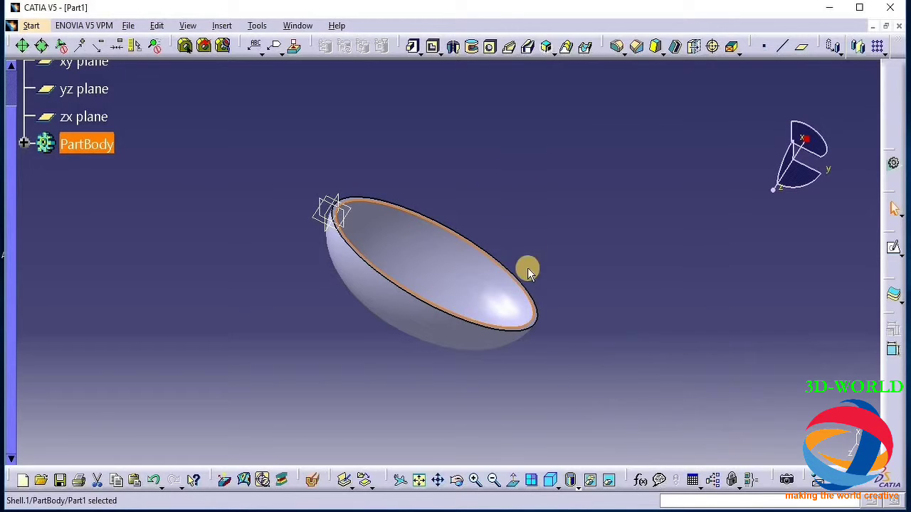
Try an Edge Fillet with a 3 mm radius and Tangency selection on the shell's flat rim face.
click(617, 46)
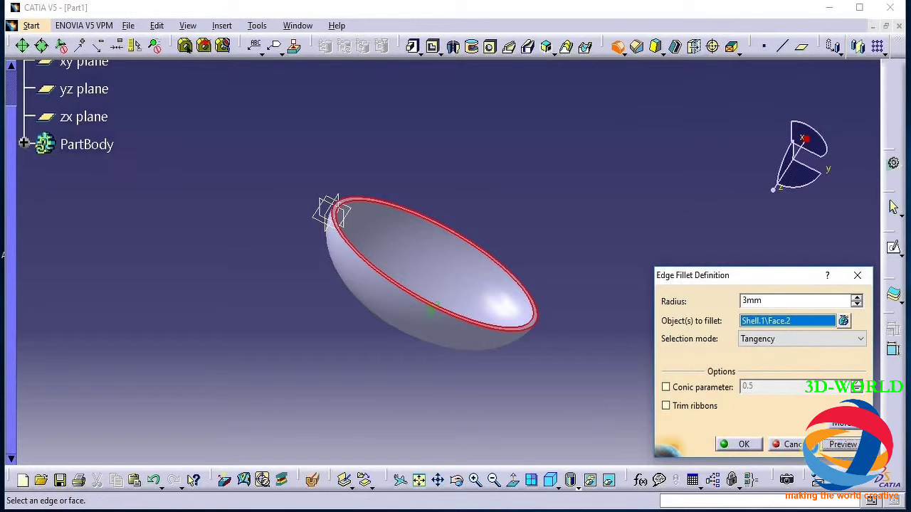
click(742, 444)
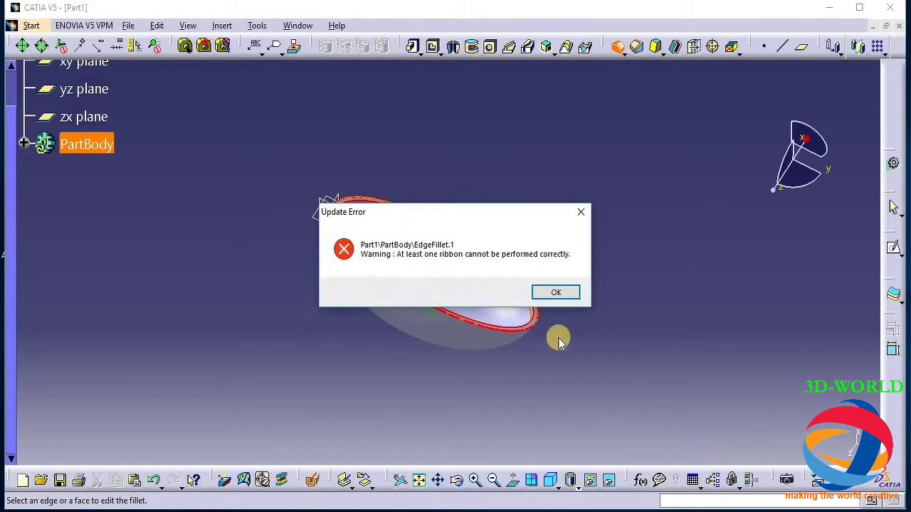
click(577, 299)
click(509, 291)
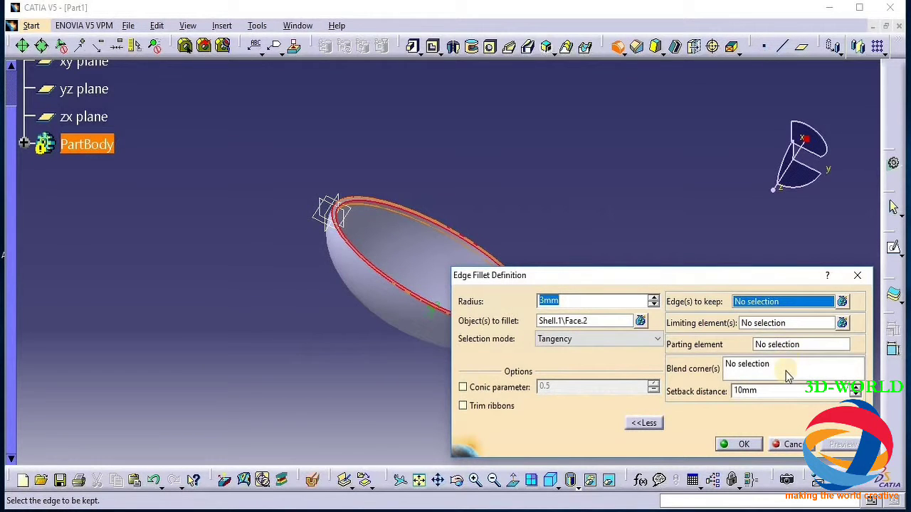
click(857, 277)
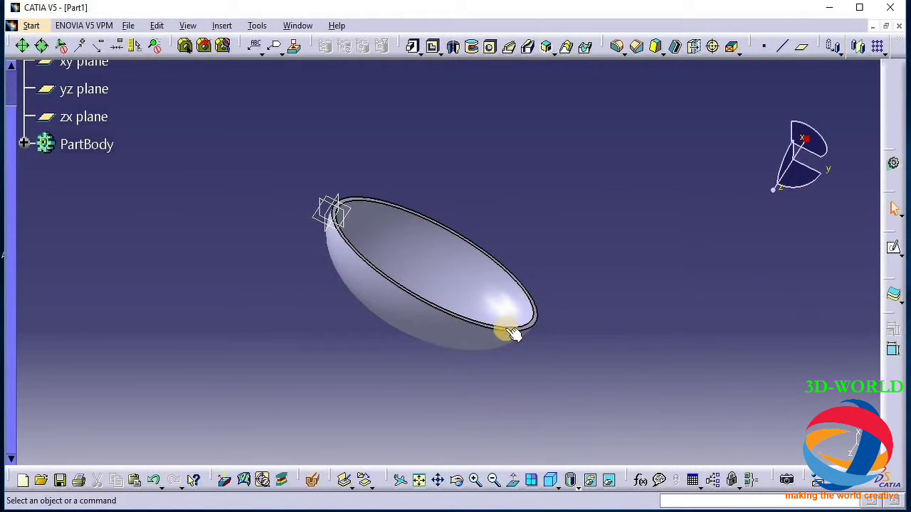
Try to chamfer the outer and inner edges of the shell's rim with 3 mm length at 45 degrees.
click(534, 325)
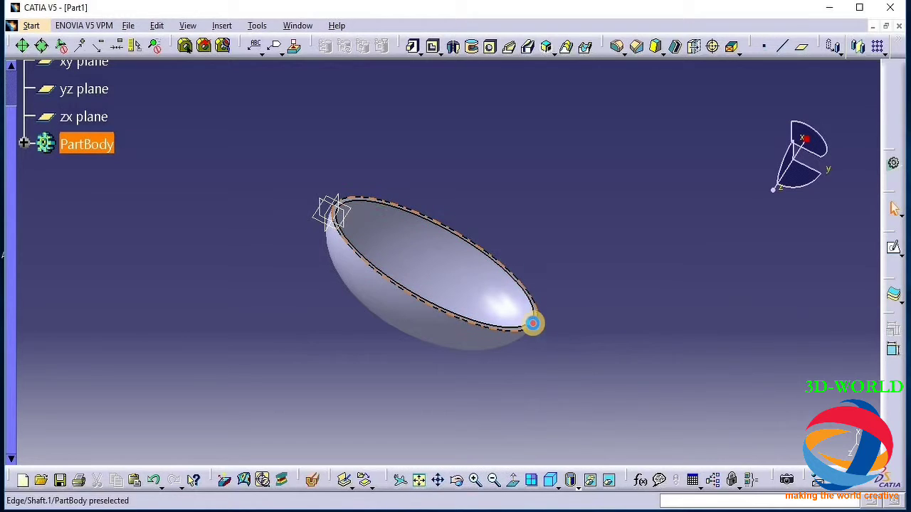
click(636, 49)
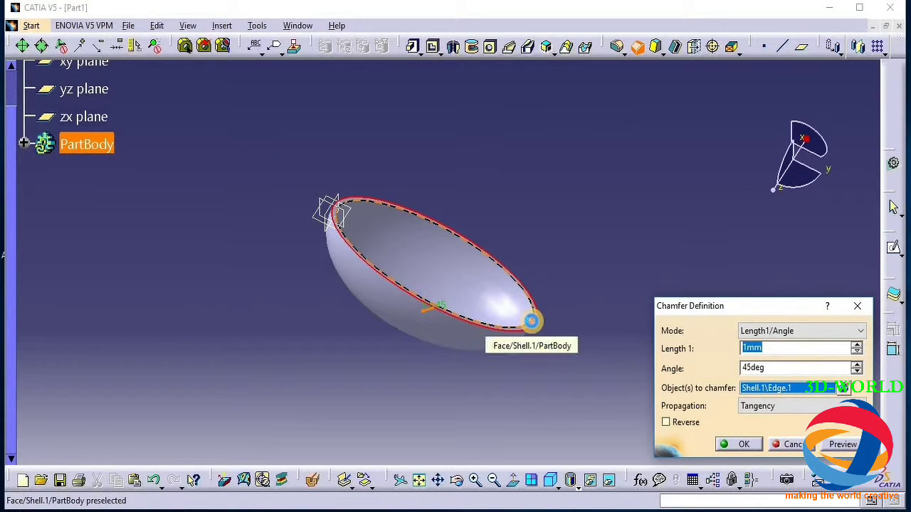
click(533, 322)
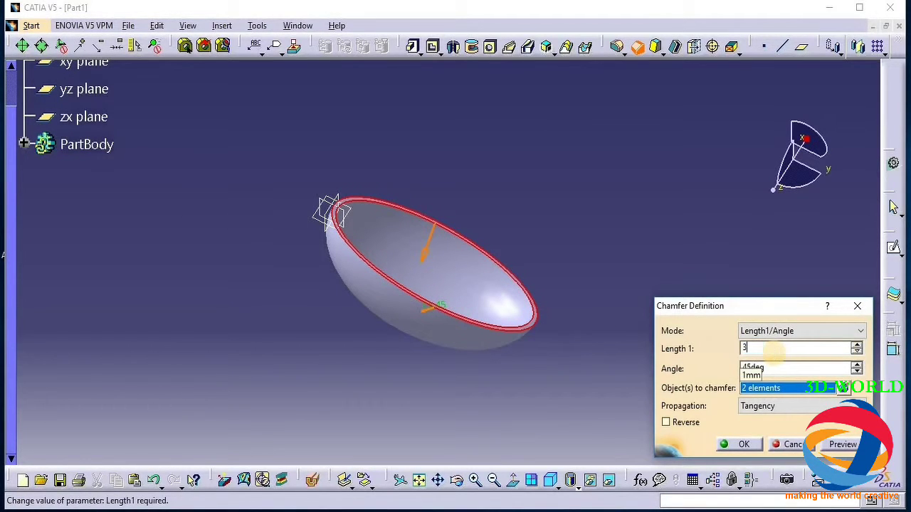
click(837, 446)
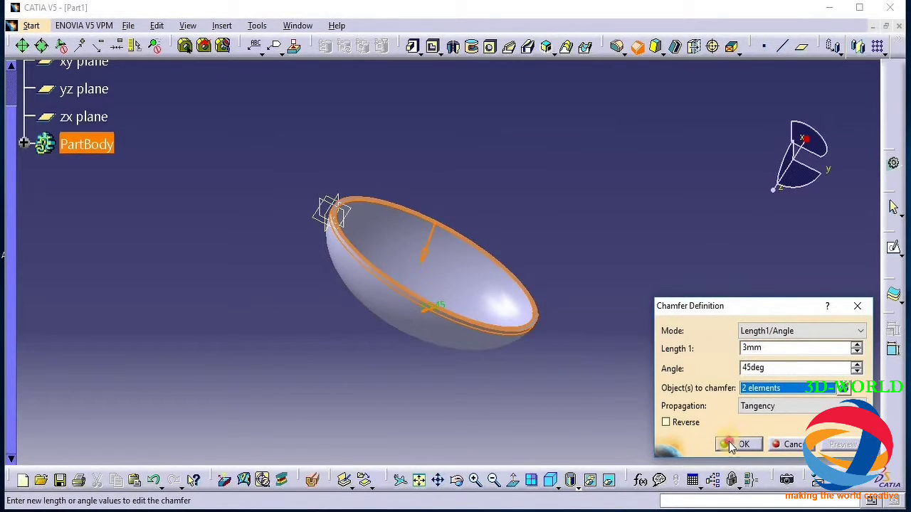
key(Return)
click(521, 299)
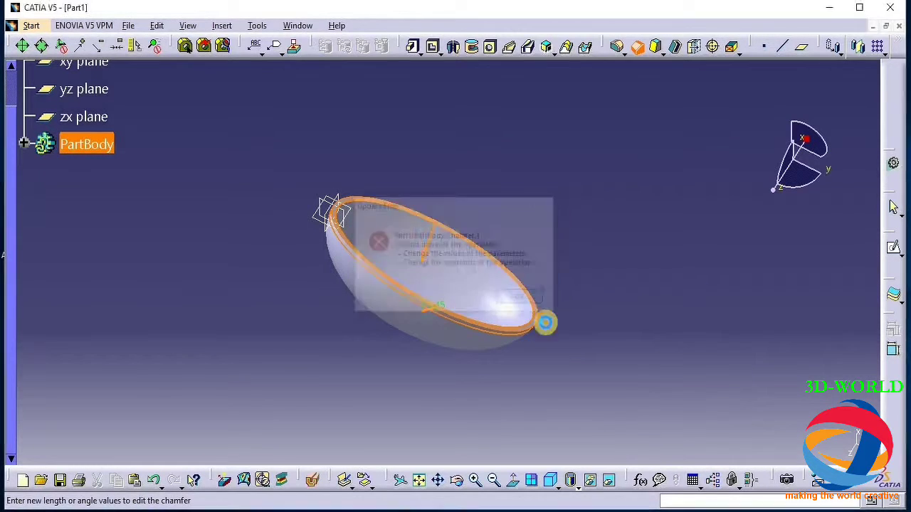
click(858, 305)
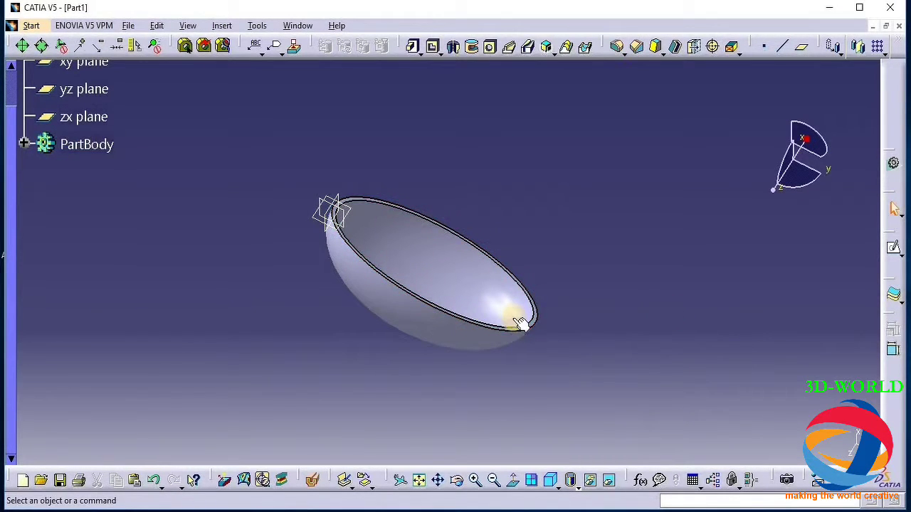
Try to chamfer the shell's flat rim face with 2.5 mm length at 45 degrees.
click(475, 480)
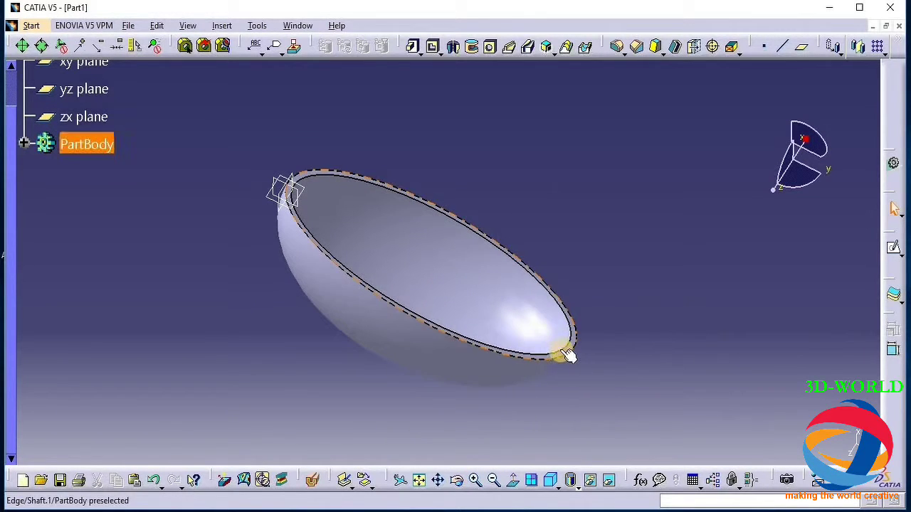
click(565, 361)
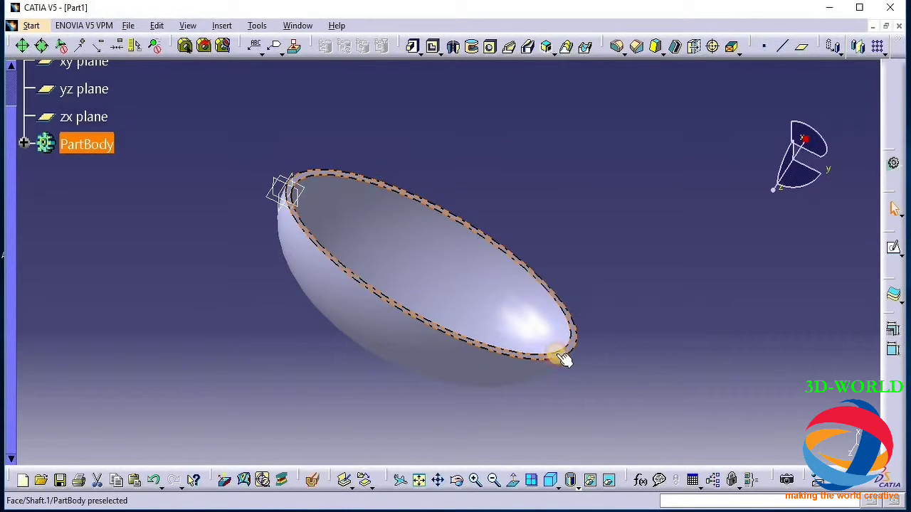
click(636, 47)
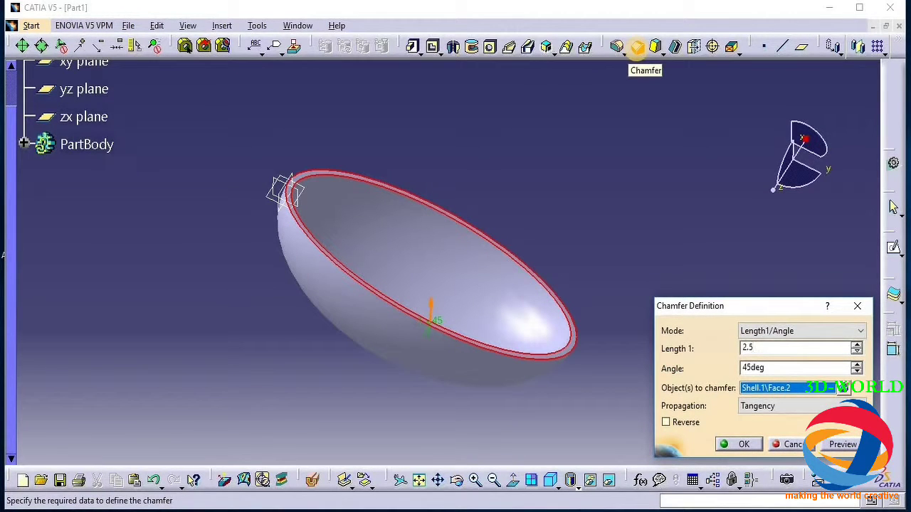
key(Return)
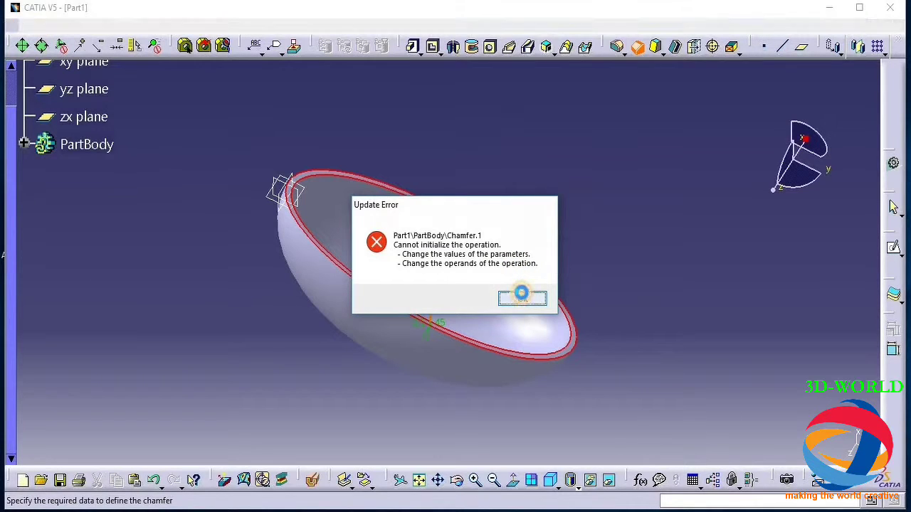
click(523, 300)
click(25, 144)
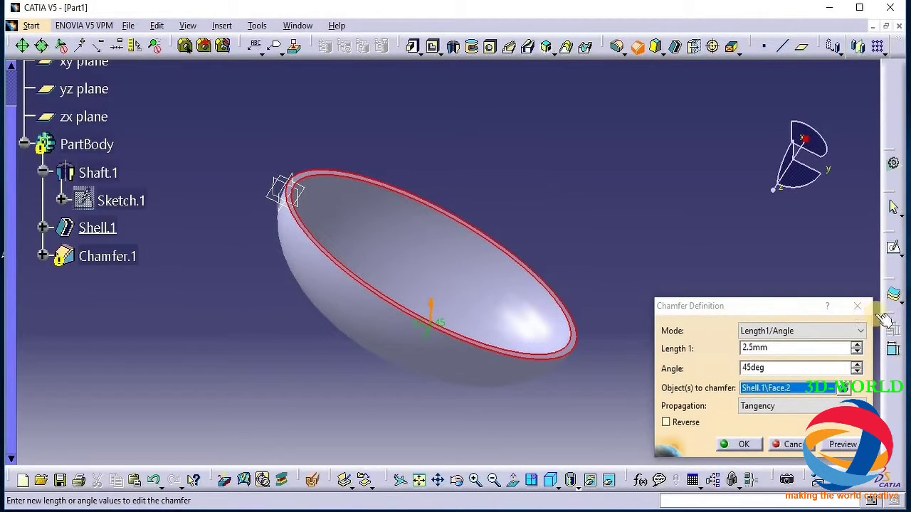
click(396, 309)
click(849, 306)
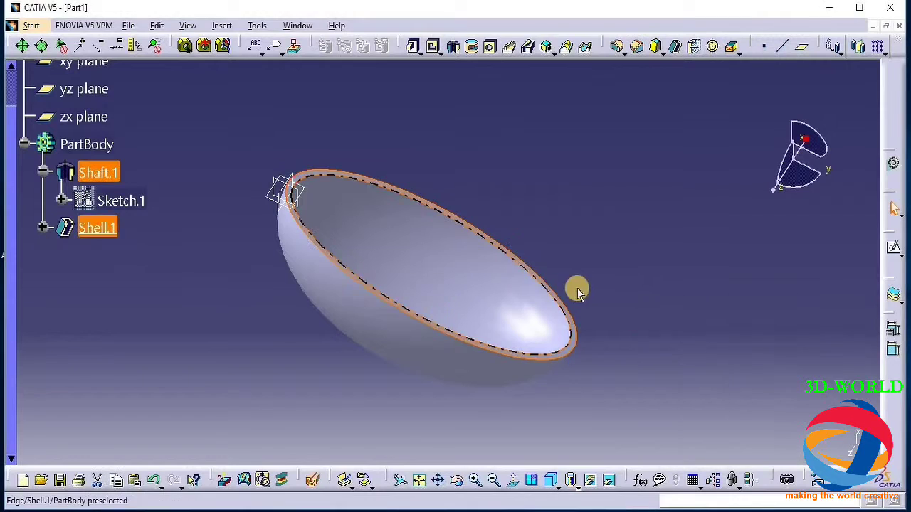
Define a chamfer on the shell's flat rim face with 2 mm length at 45 degrees and try to apply it.
click(563, 351)
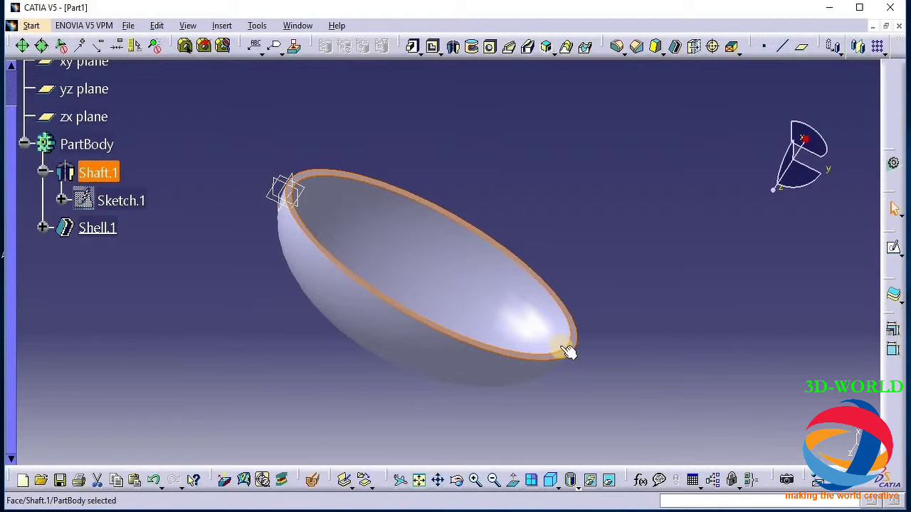
click(636, 46)
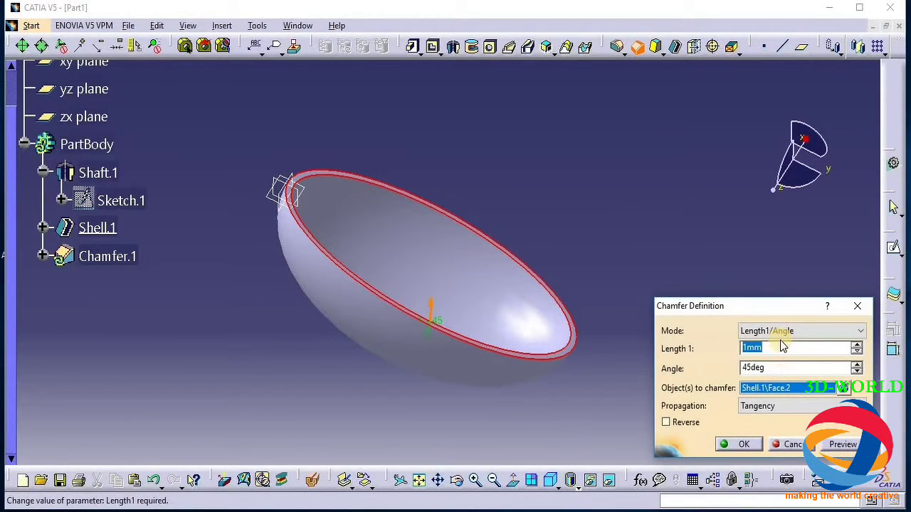
click(842, 444)
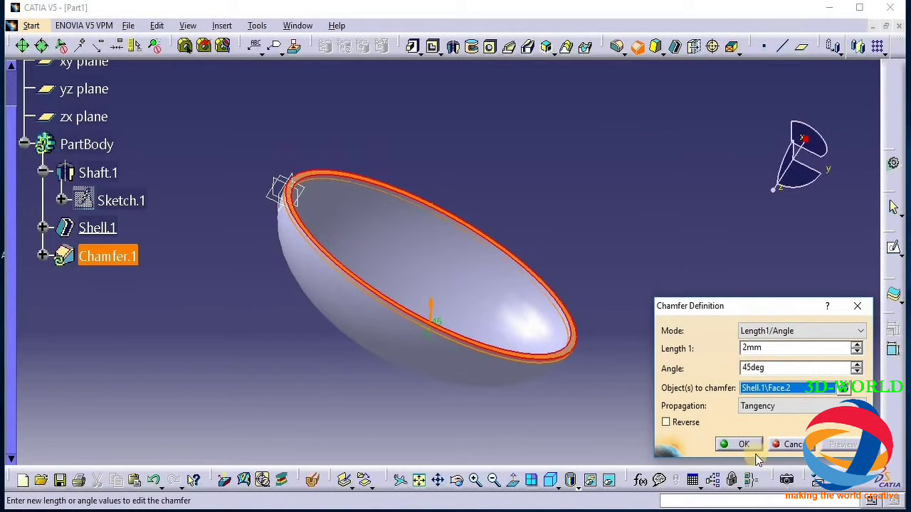
click(740, 444)
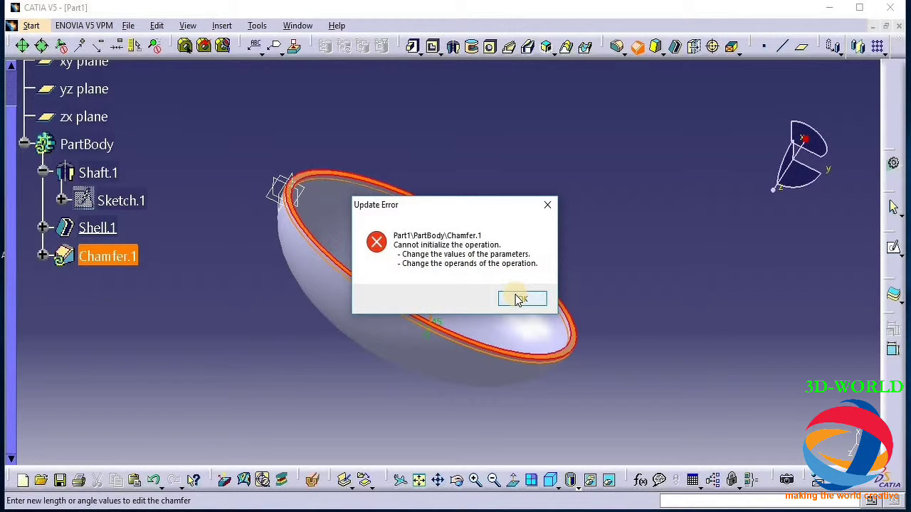
click(515, 295)
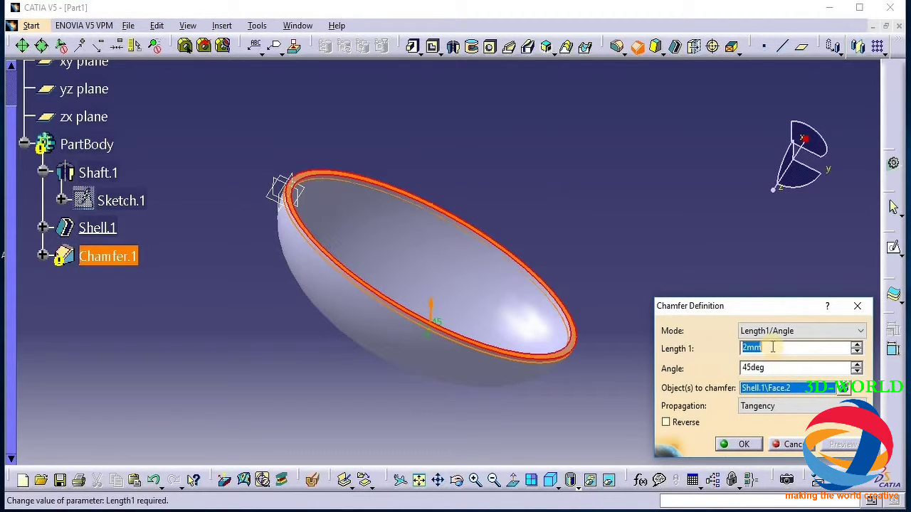
Set the rim chamfer's length to 1 mm, keep the 45-degree angle, and apply it to the shell's flat rim face.
click(745, 348)
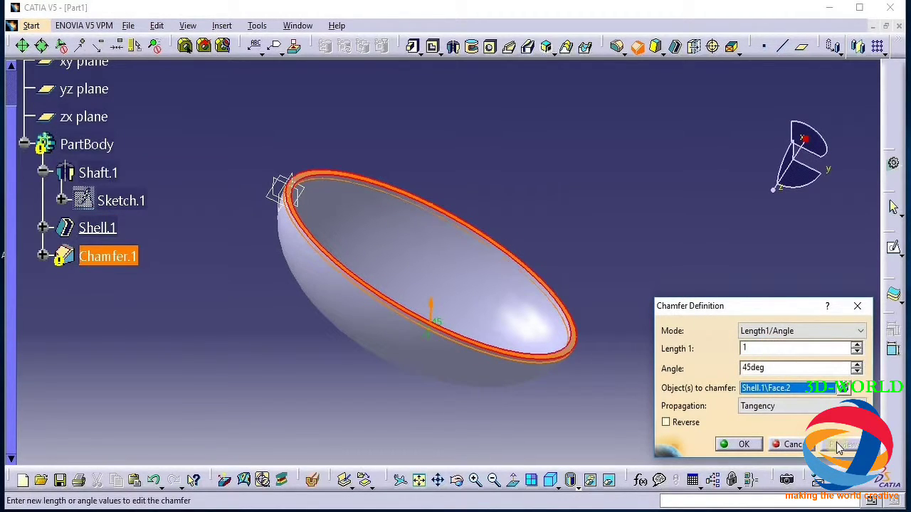
click(783, 369)
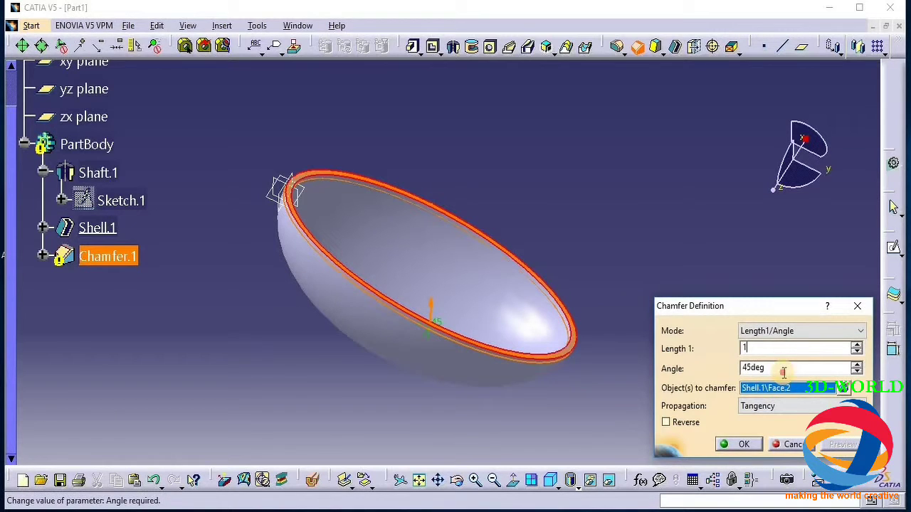
click(842, 446)
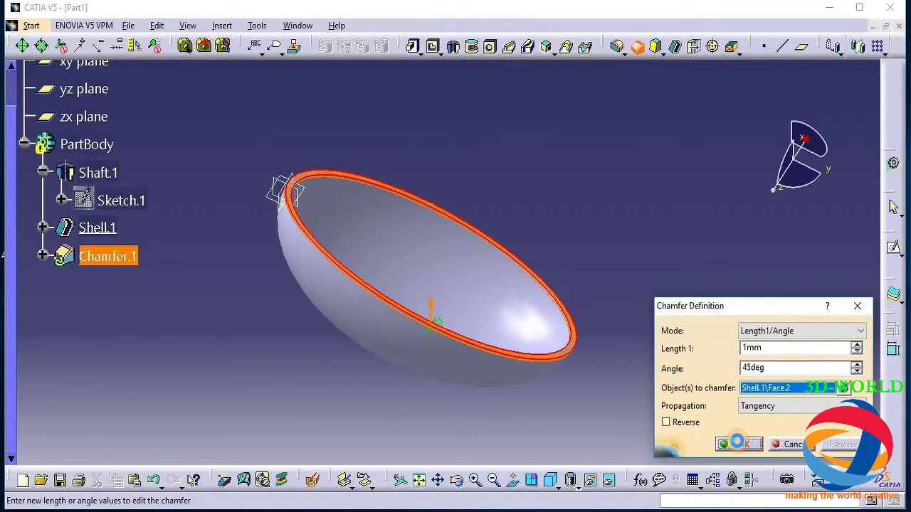
click(737, 443)
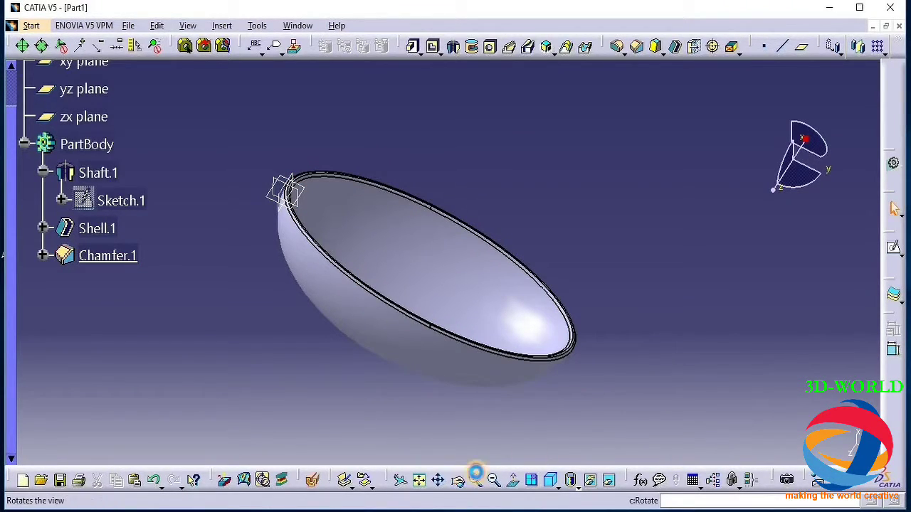
drag(476, 473, 600, 319)
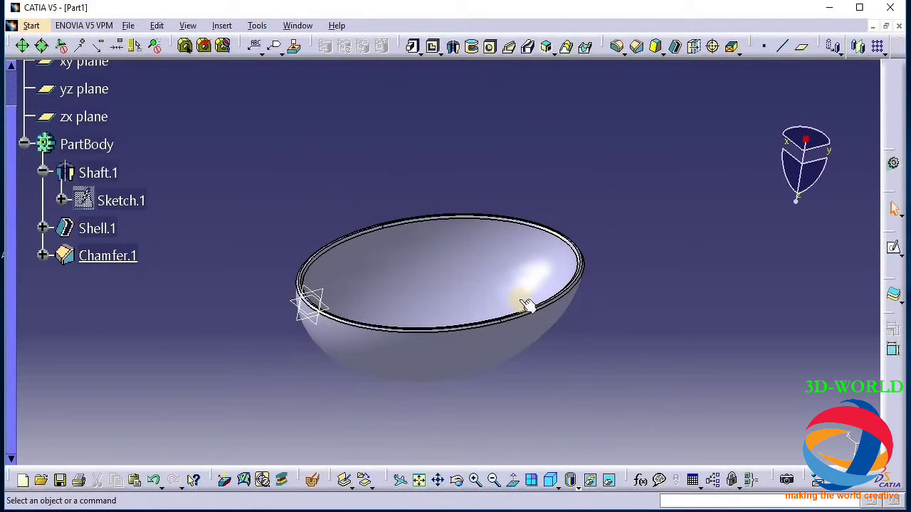
Shorten the shaft's half-ellipse profile to about 134 mm by moving its upper endpoint down the axis, and update the solid.
double_click(126, 201)
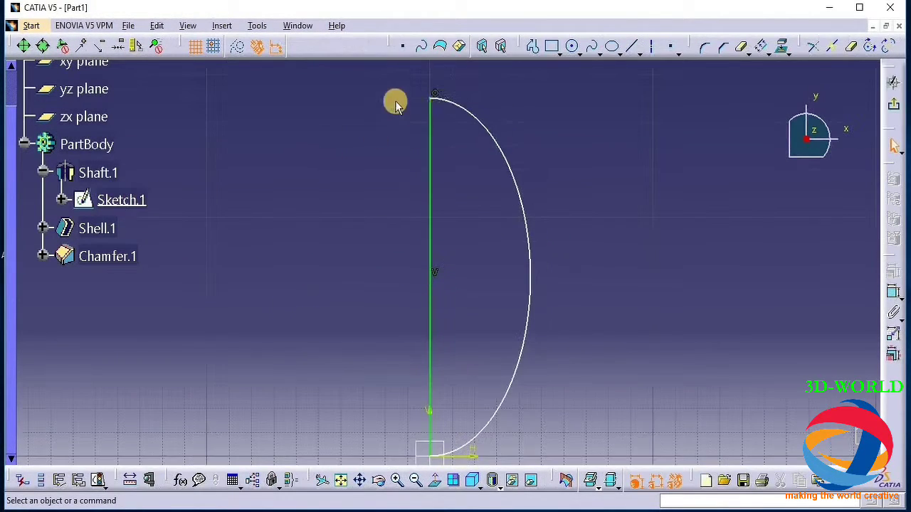
drag(432, 97, 431, 136)
click(894, 82)
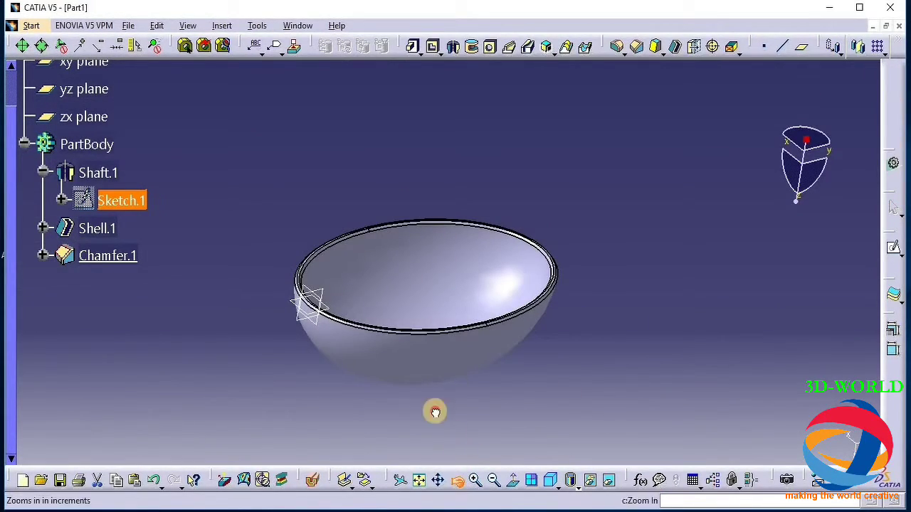
drag(433, 411, 531, 317)
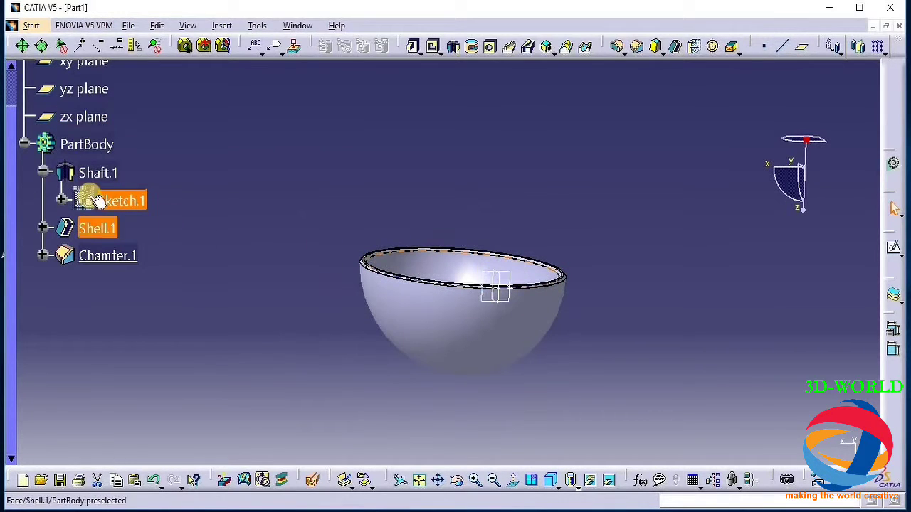
Dimension the vertical line of the half-ellipse sketch, set its length to 134 mm, and return to the updated bowl.
click(115, 200)
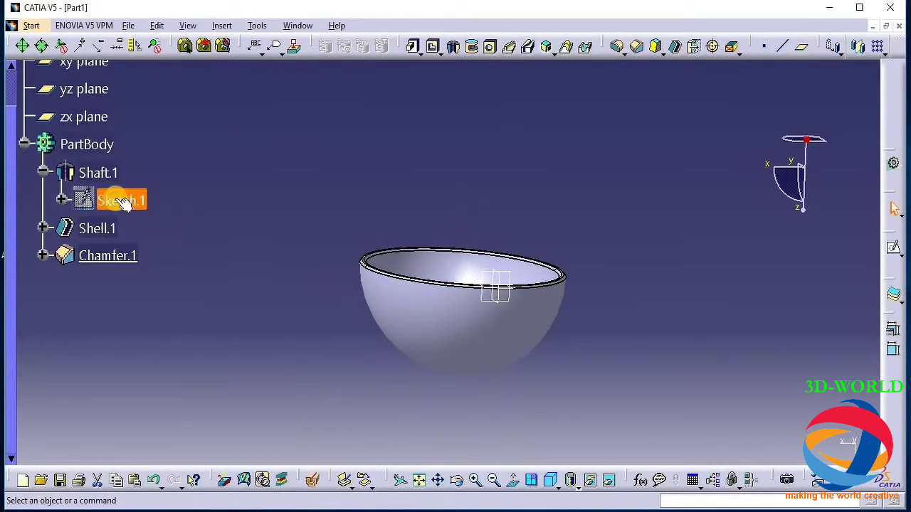
click(893, 290)
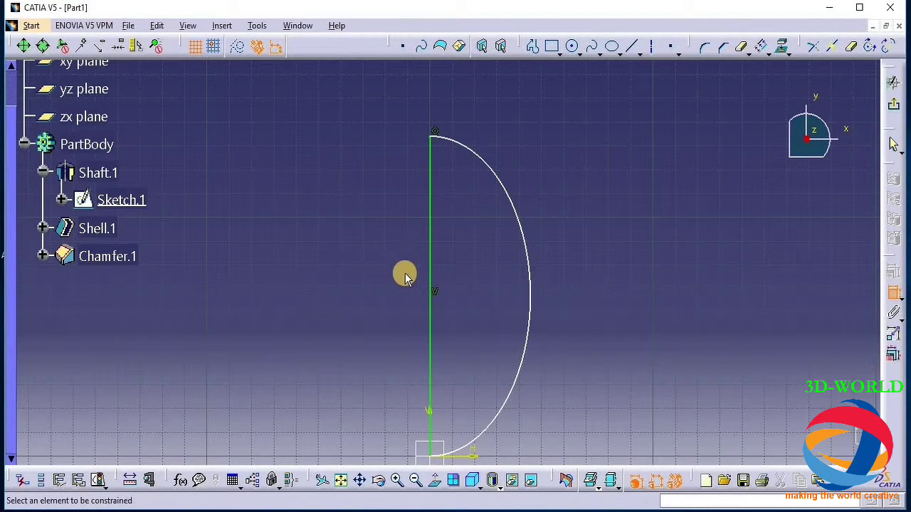
click(430, 271)
click(393, 257)
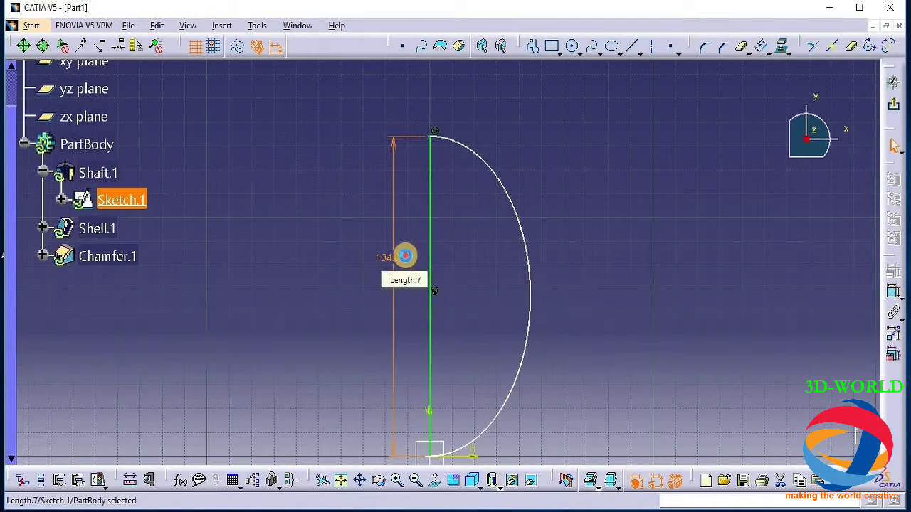
double_click(405, 257)
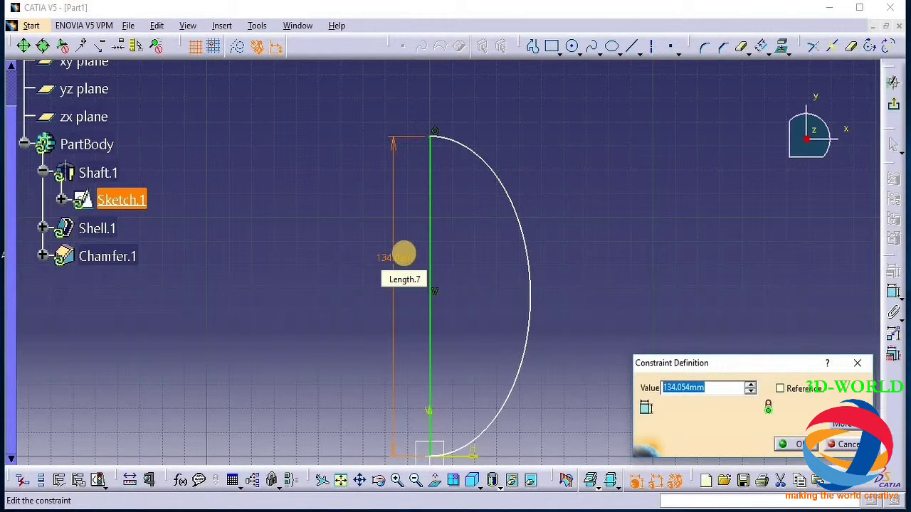
text(134)
key(Return)
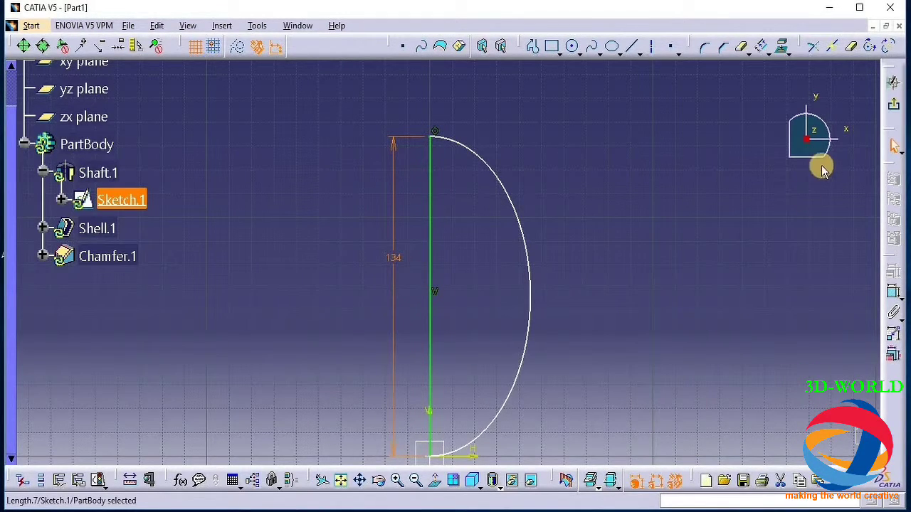
click(894, 87)
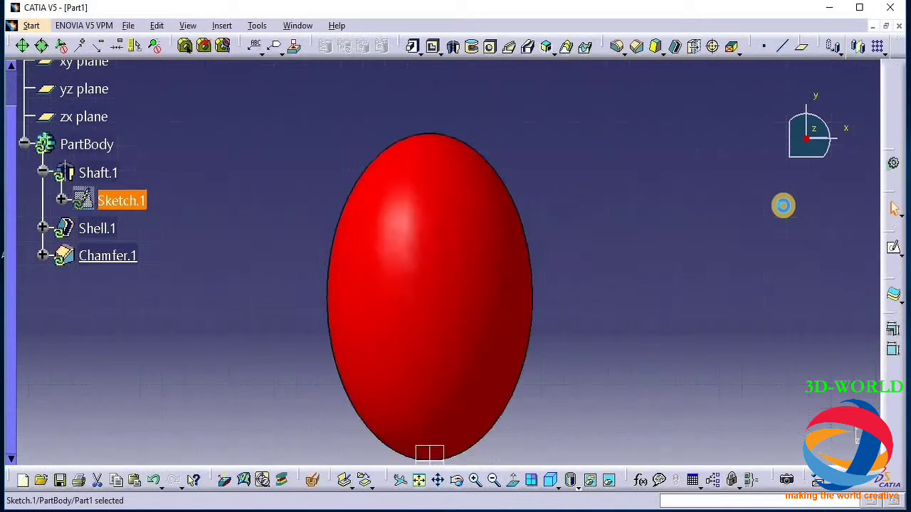
middle_drag(462, 388, 521, 293)
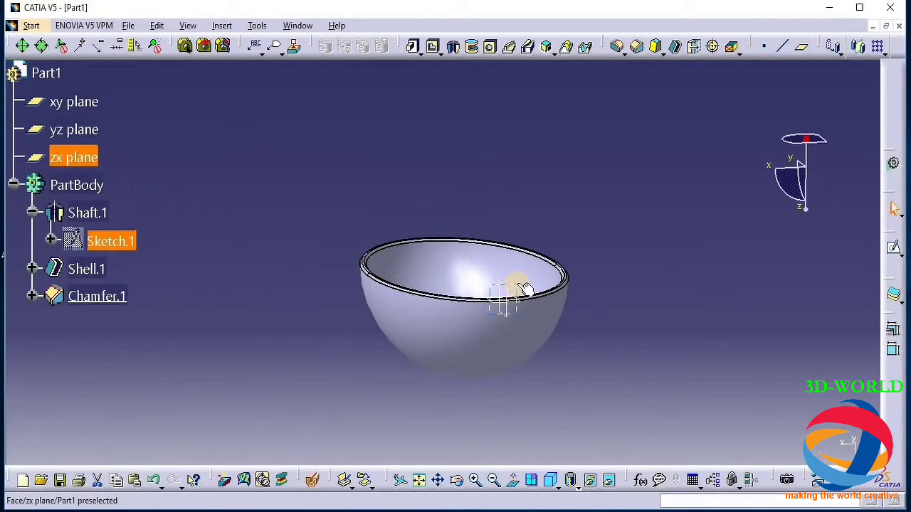
Sketch a closed U-shaped profile around the origin on the zx plane, about 8.4 mm wide with straight sides about 13 mm long.
click(515, 283)
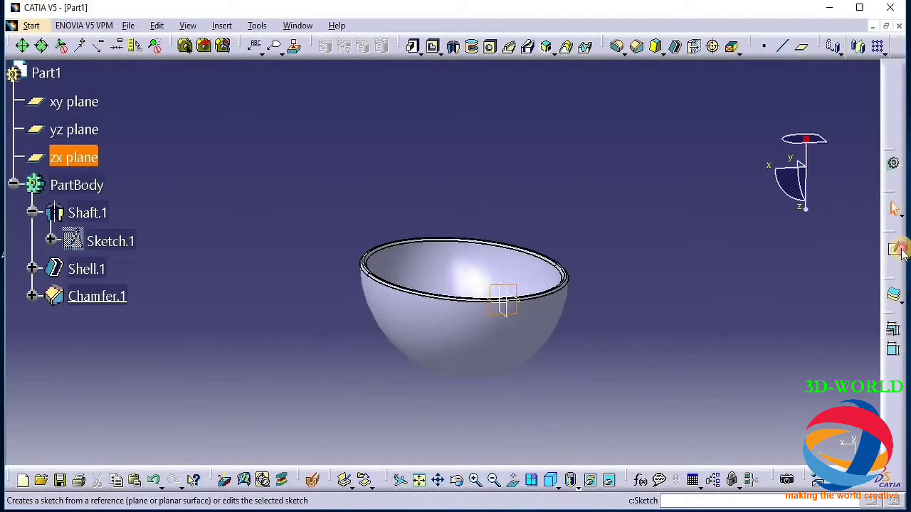
click(884, 262)
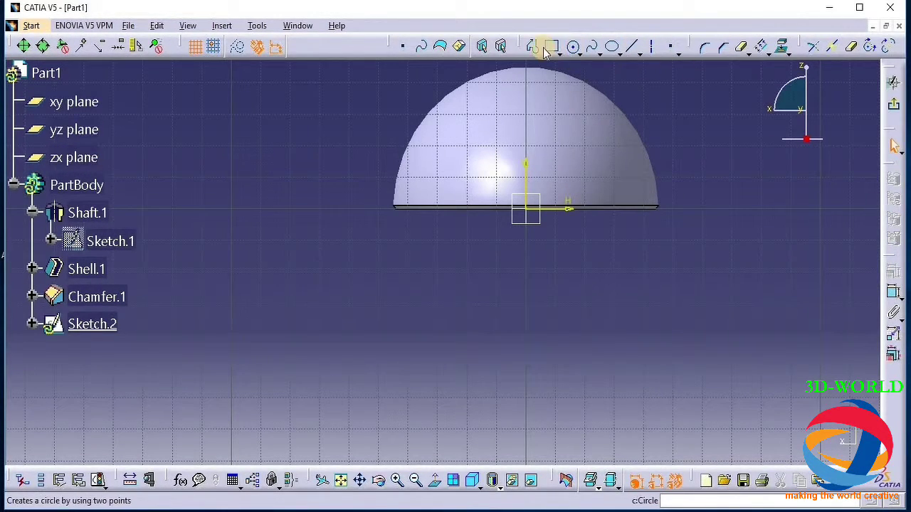
click(532, 46)
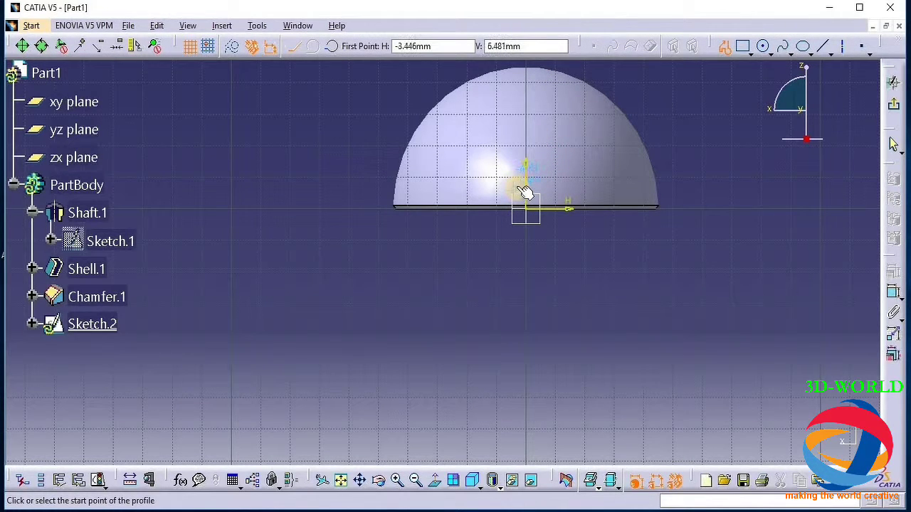
click(524, 191)
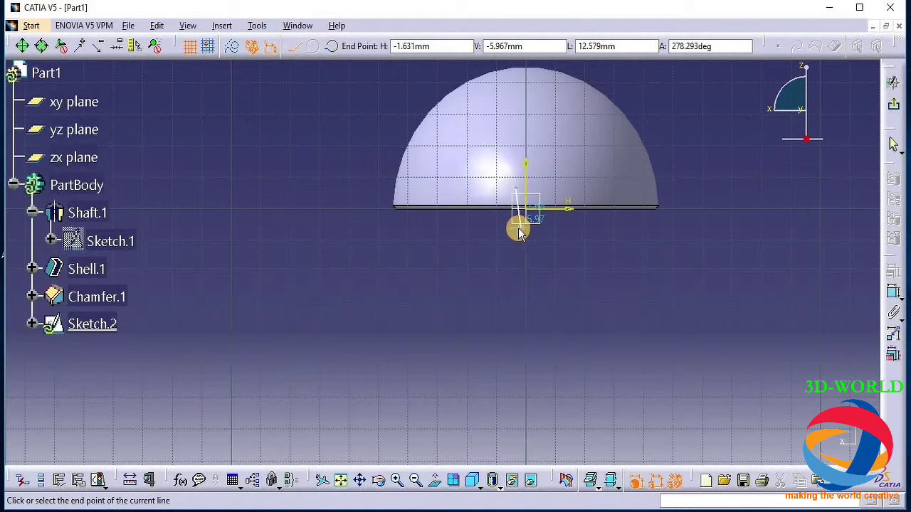
click(516, 230)
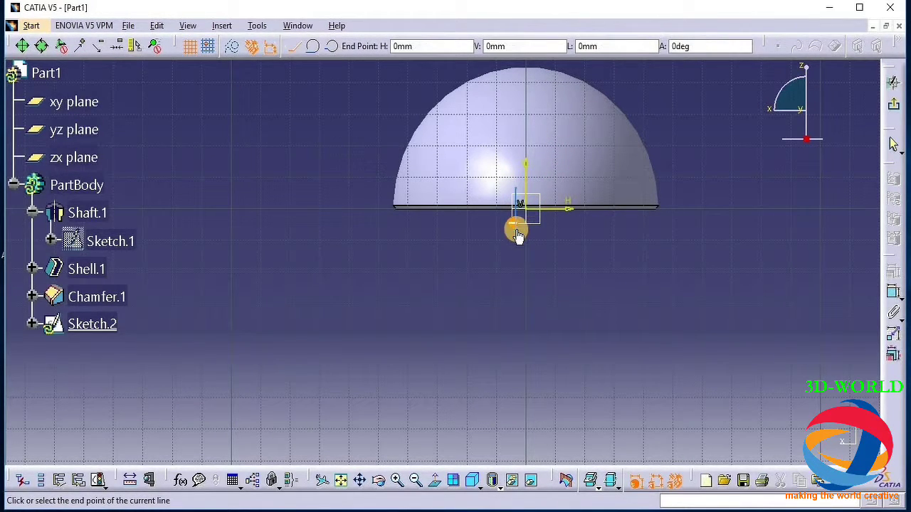
click(314, 47)
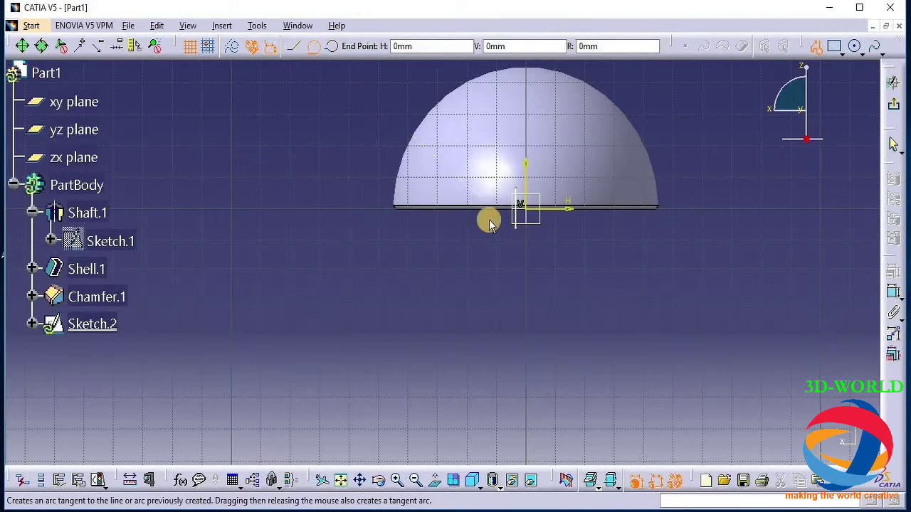
click(540, 230)
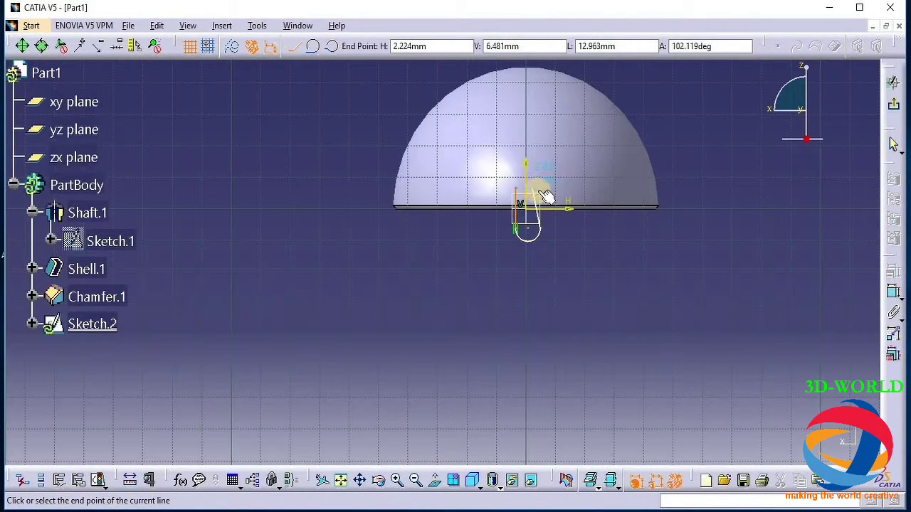
click(541, 198)
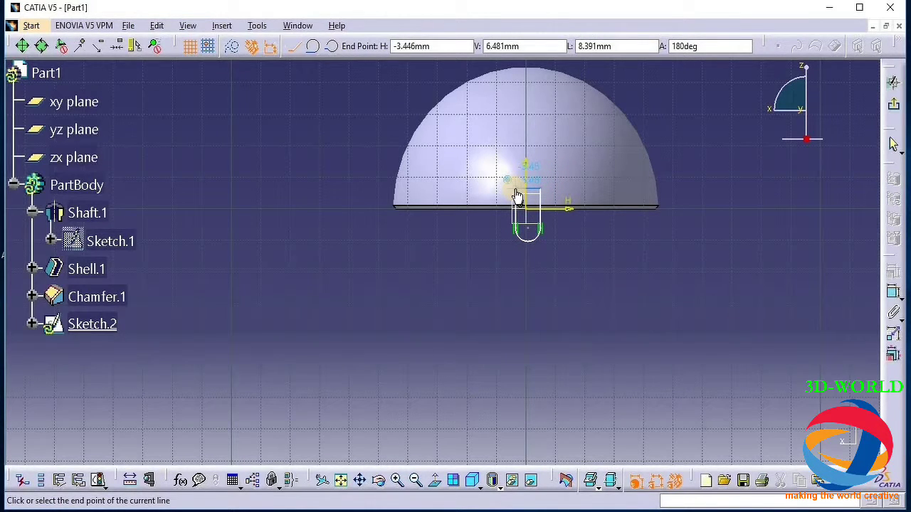
click(517, 195)
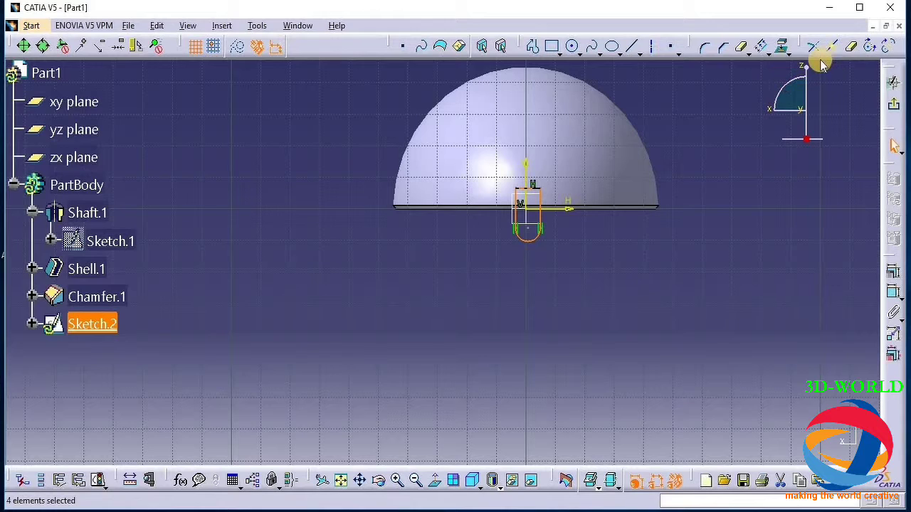
Offset the U-shaped profile to form a second parallel contour inside it, and finish the sketch.
click(763, 48)
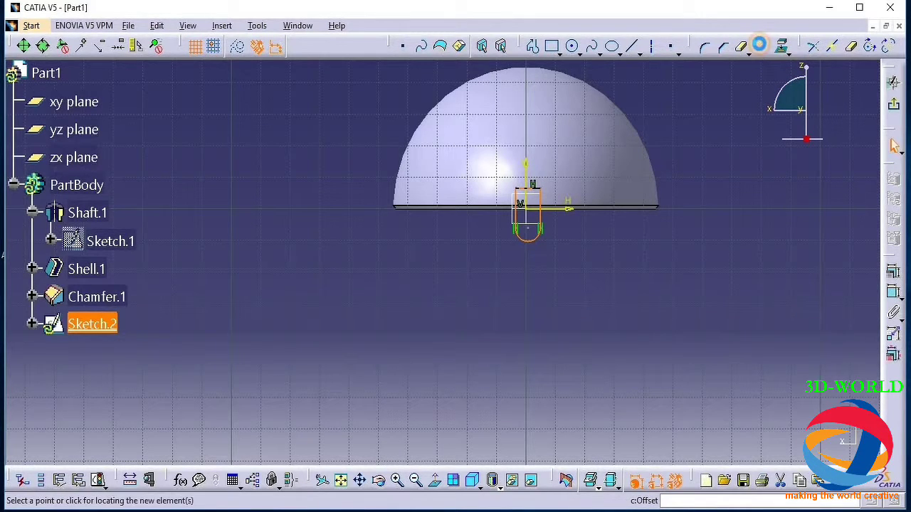
click(546, 210)
click(631, 259)
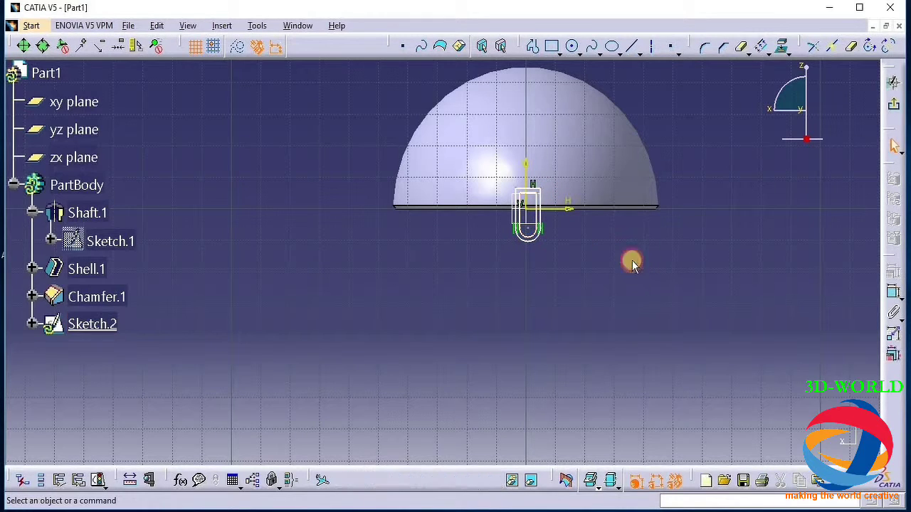
click(894, 129)
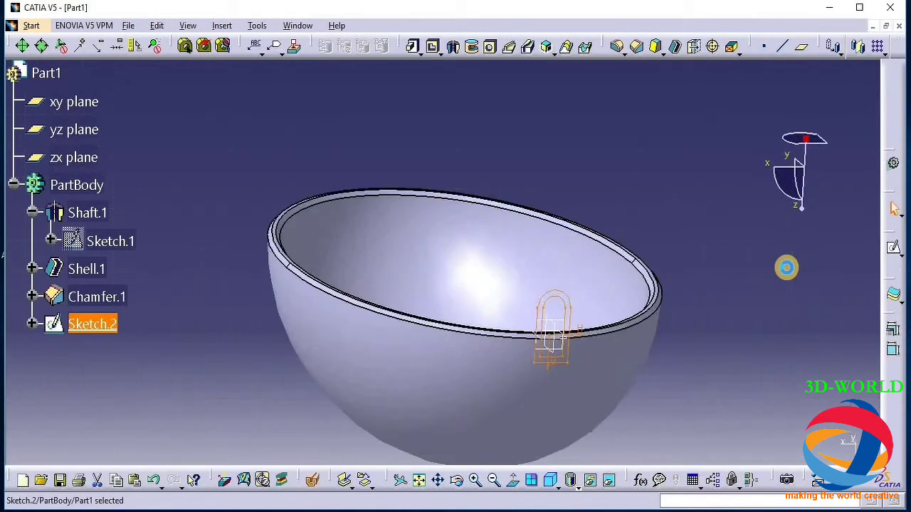
Pad the double-contour U-shaped sketch 5 mm in the reversed direction to form a loop at the bowl's end.
click(414, 47)
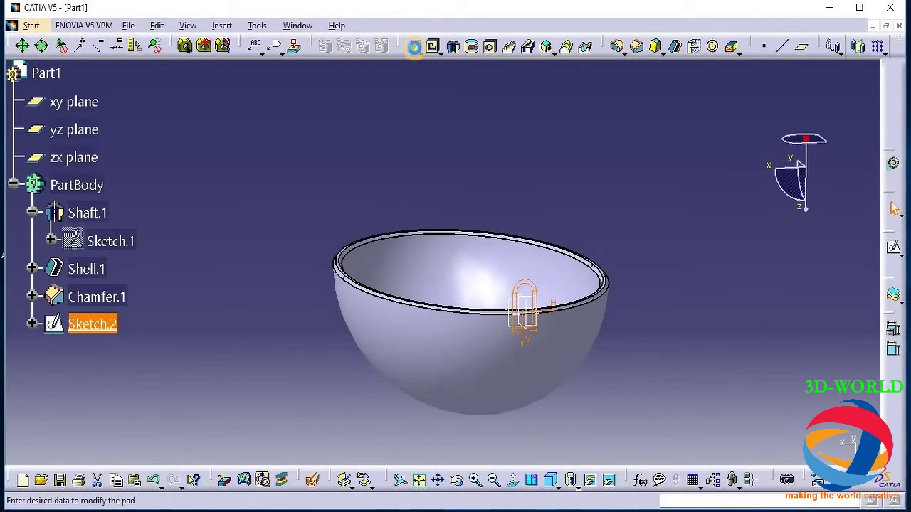
click(750, 420)
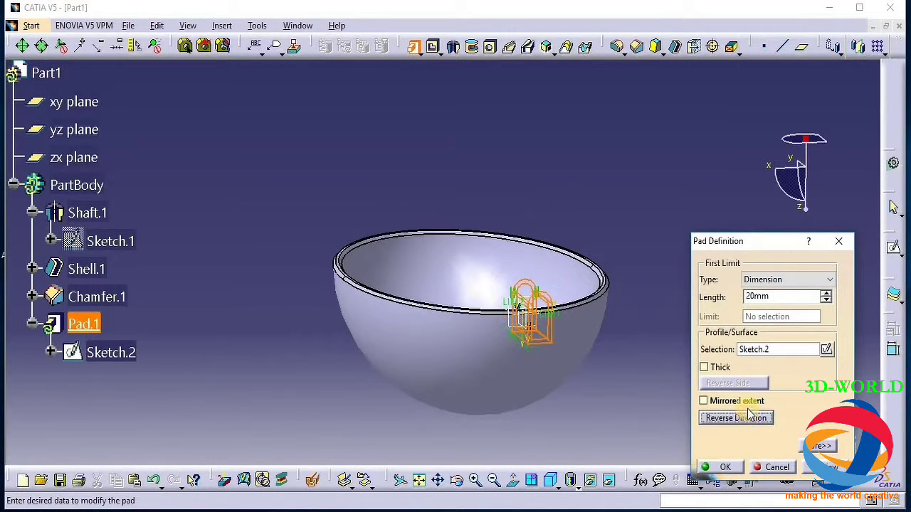
double_click(774, 299)
key(BackSpace)
click(679, 283)
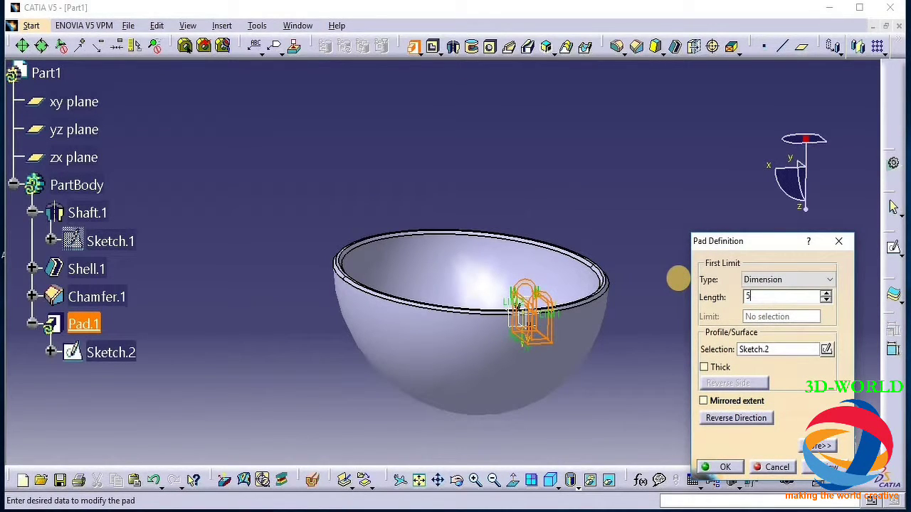
key(Return)
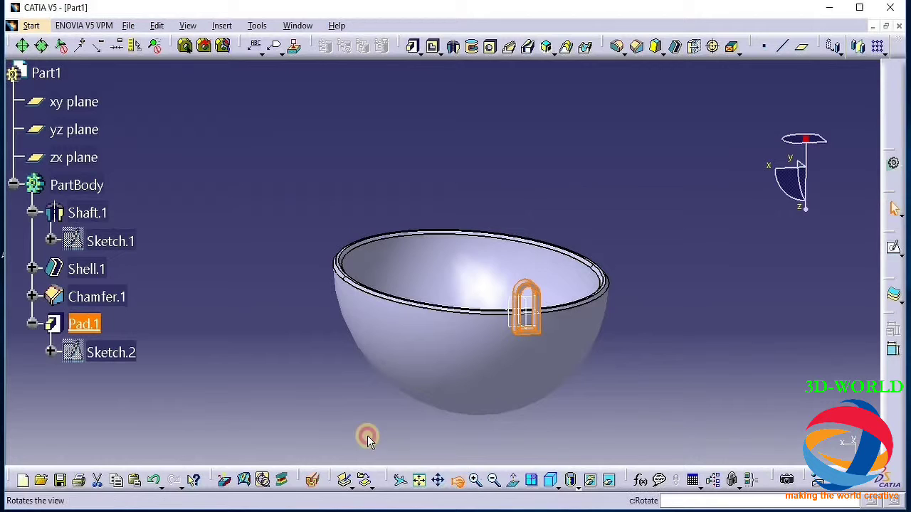
Examine from several sides how the padded loop meets the outer end of the bowl's rim.
drag(367, 439, 565, 358)
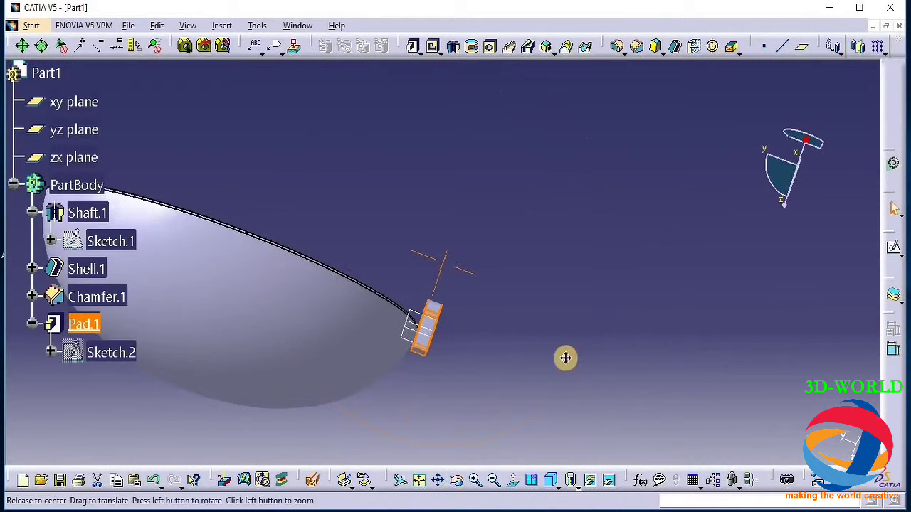
middle_drag(565, 358, 793, 314)
click(460, 484)
drag(368, 358, 436, 391)
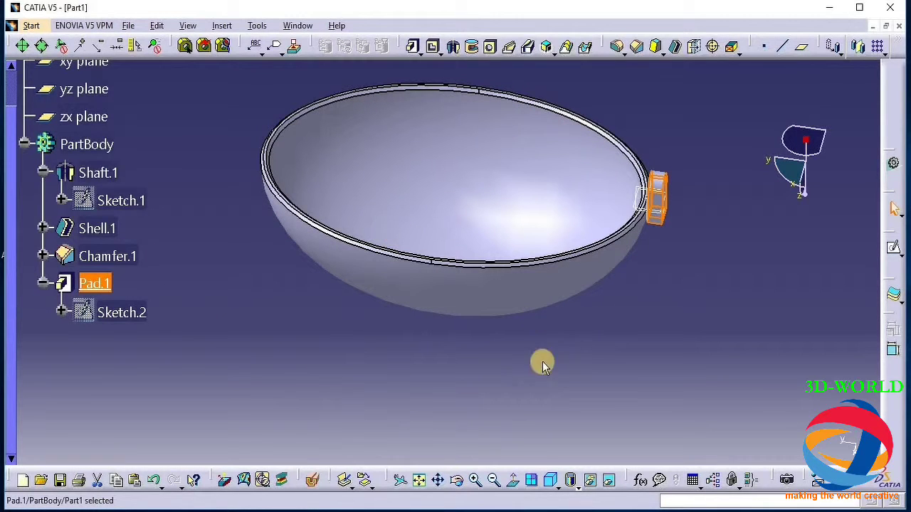
click(460, 482)
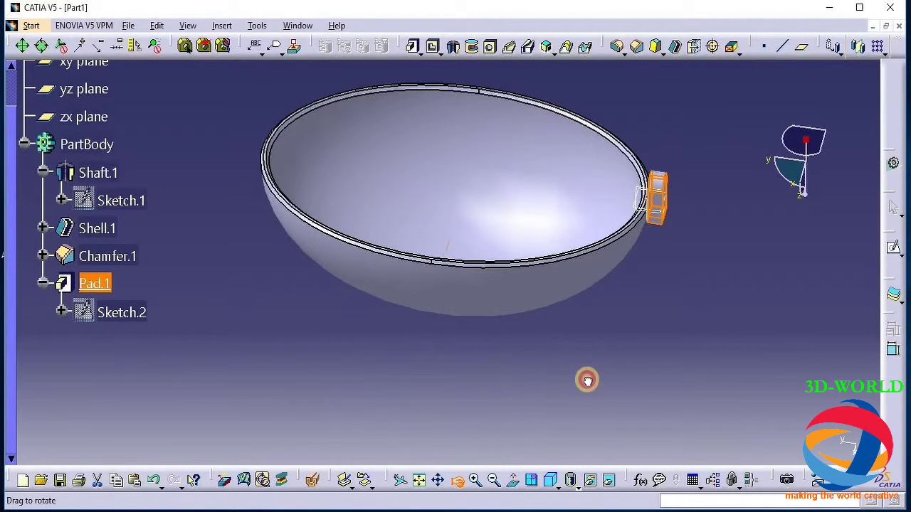
drag(586, 378, 533, 377)
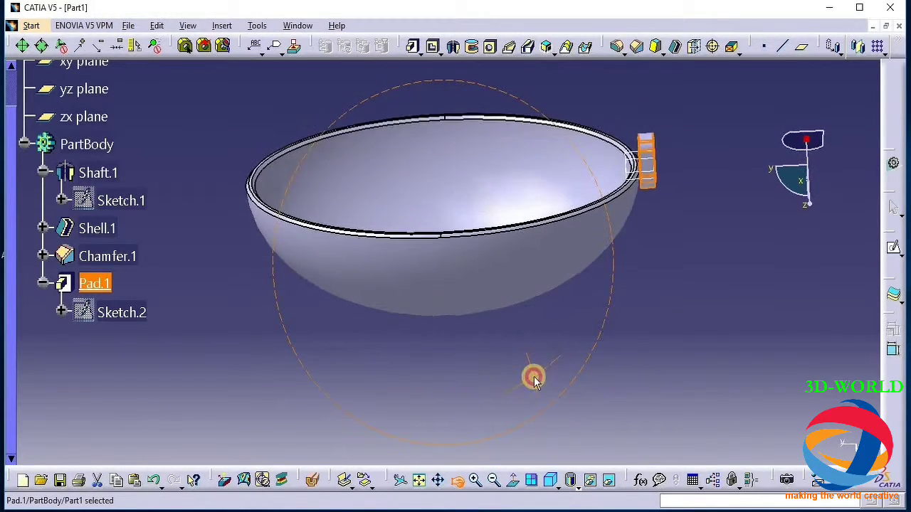
Create a reference plane offset 67 mm from the zx plane toward the middle of the bowl.
click(650, 342)
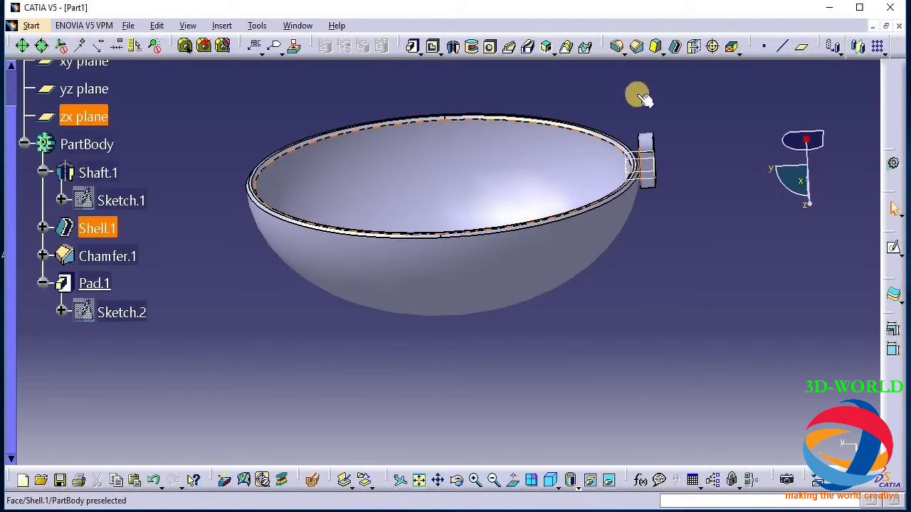
click(802, 55)
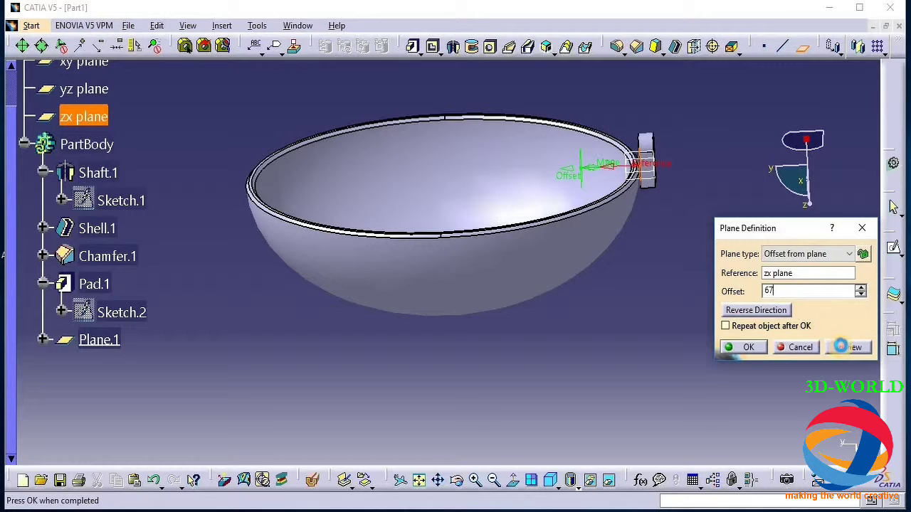
click(841, 347)
click(753, 346)
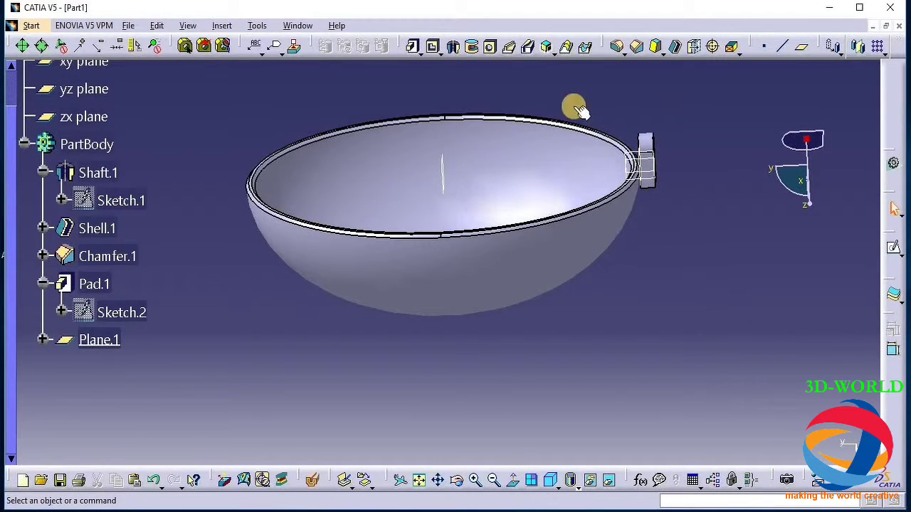
Mirror the padded U-shaped loop about the new offset plane to place a matching loop at the bowl's opposite end.
click(99, 286)
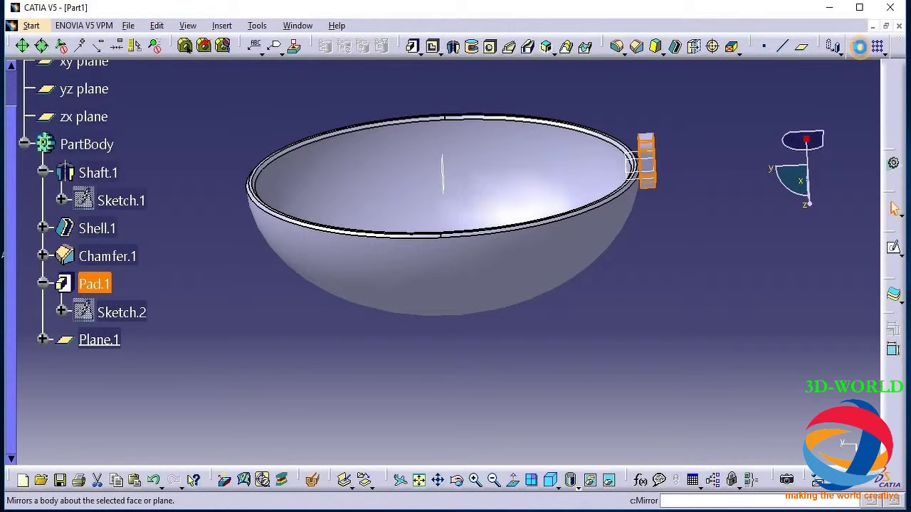
click(860, 46)
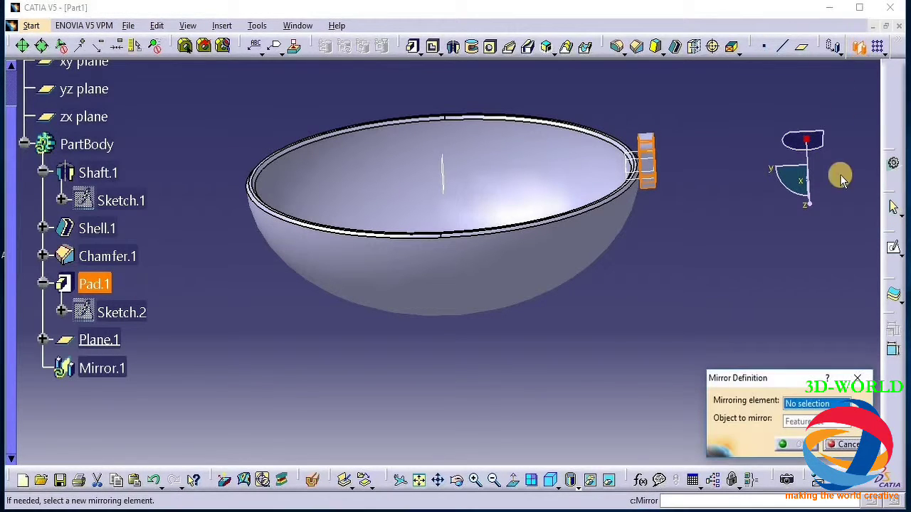
click(441, 172)
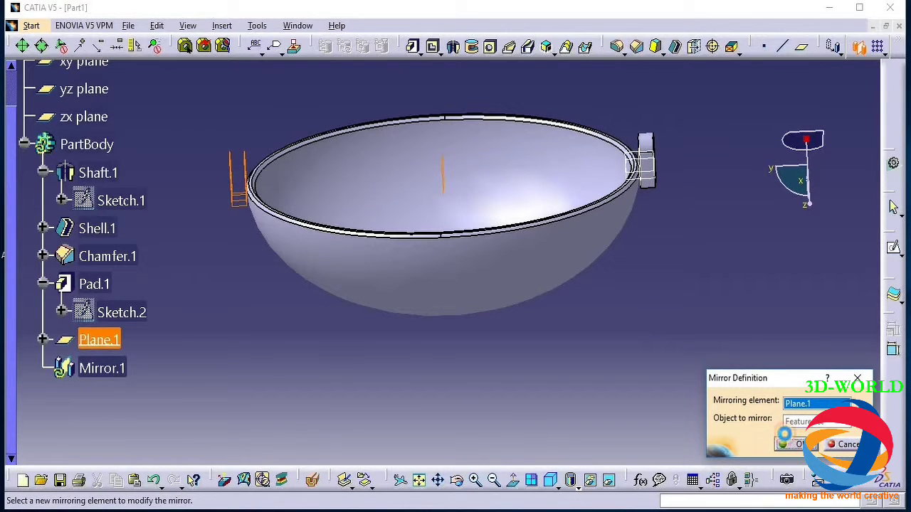
click(787, 443)
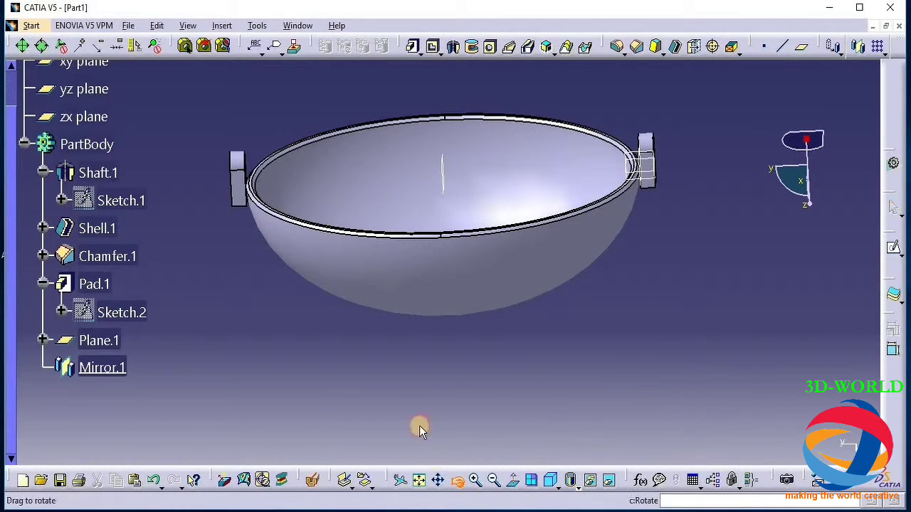
middle_drag(434, 346, 436, 404)
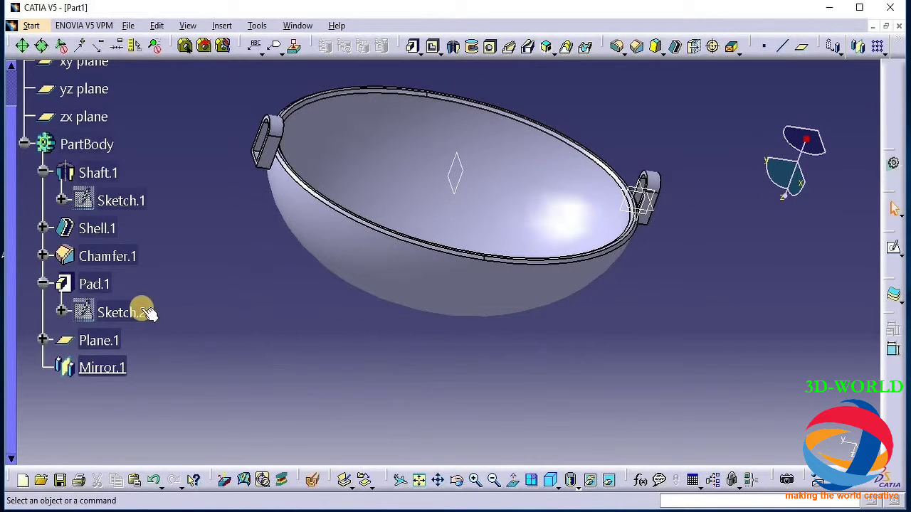
Set the fill color of the bowl's shaft feature to tan in its graphic properties.
click(91, 172)
right_click(100, 178)
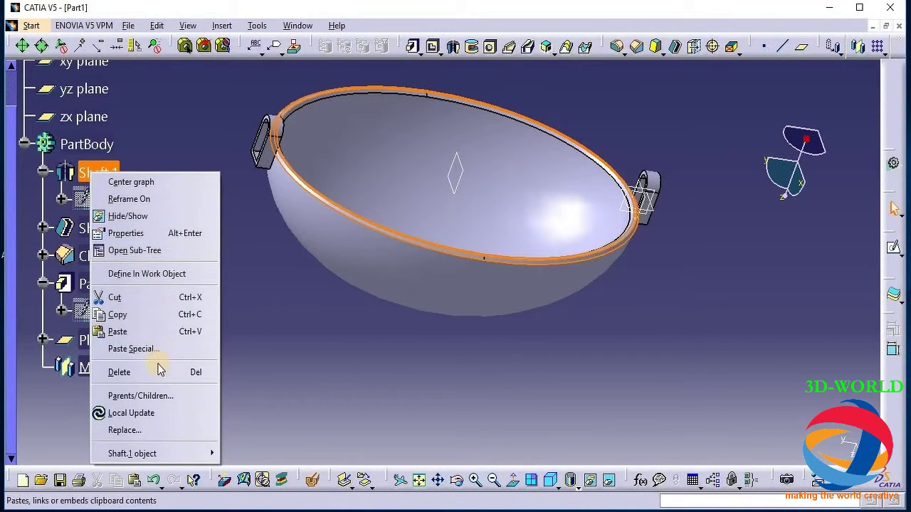
click(152, 234)
click(472, 196)
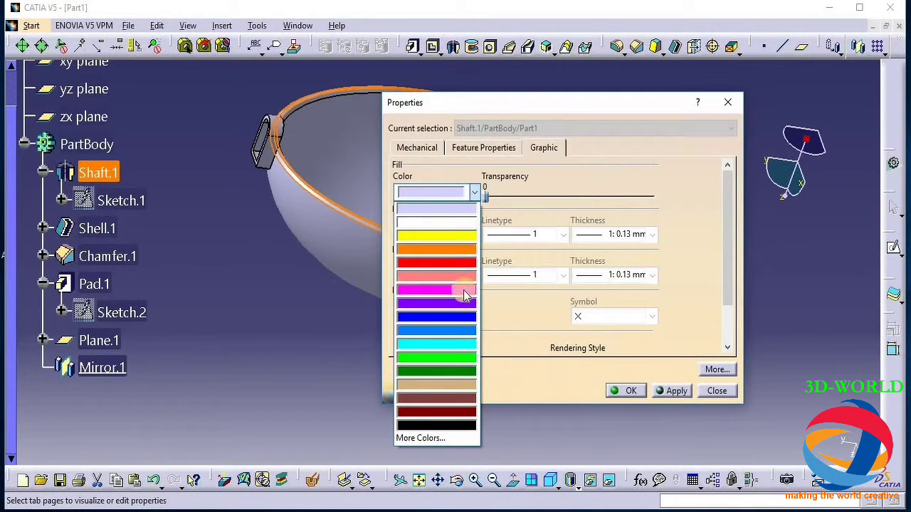
click(453, 386)
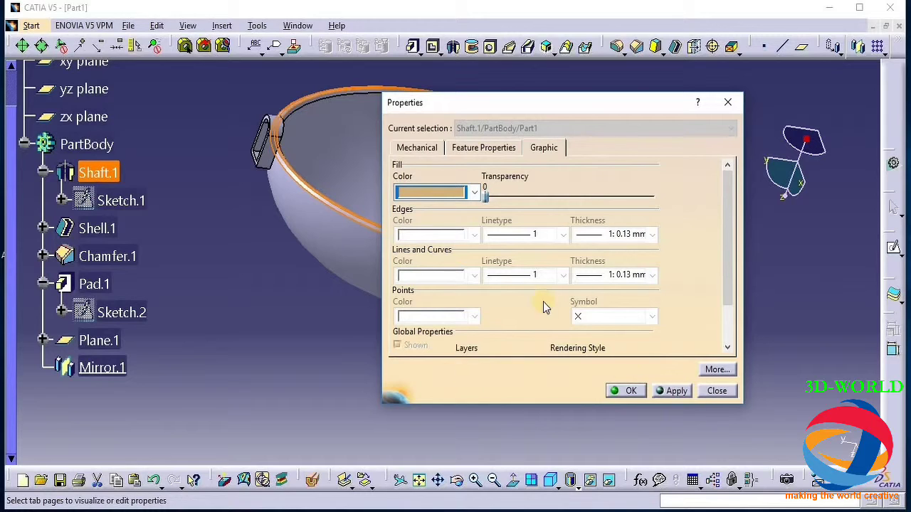
click(473, 196)
click(444, 387)
click(472, 192)
click(655, 397)
click(633, 391)
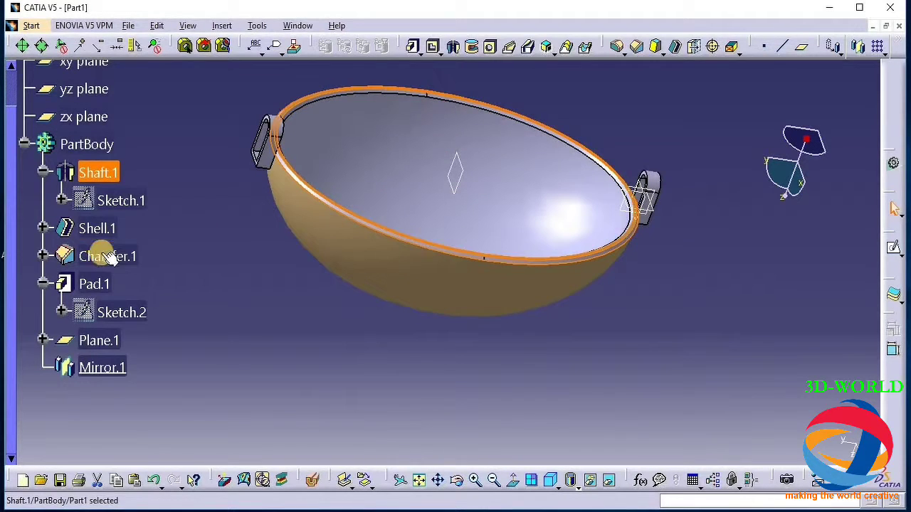